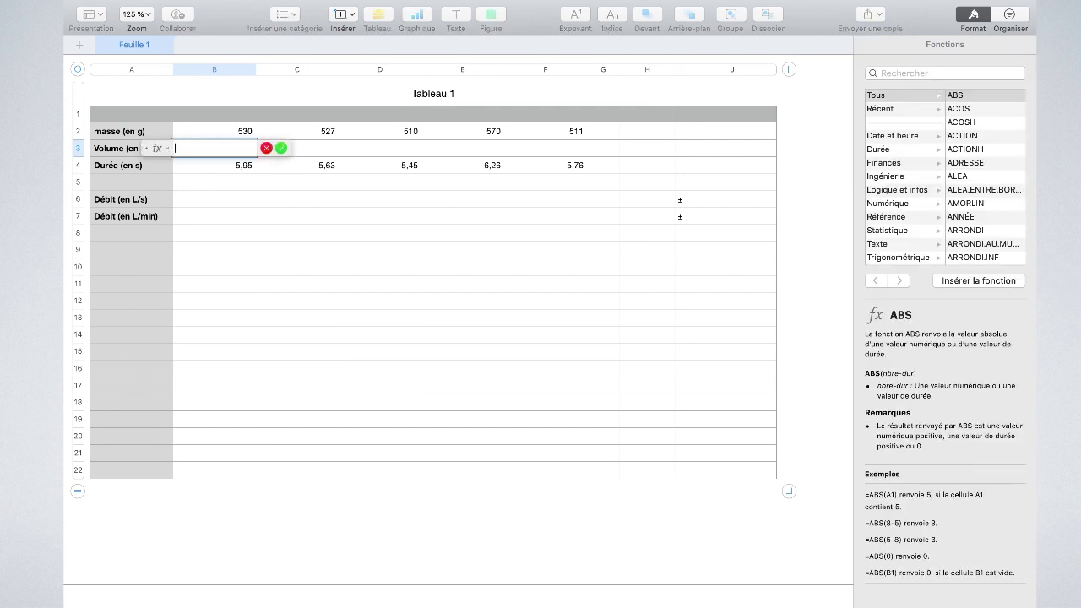
- Calculate the volume in litres in B3 as B2/1000 and fill the formula across to F3
click(224, 132)
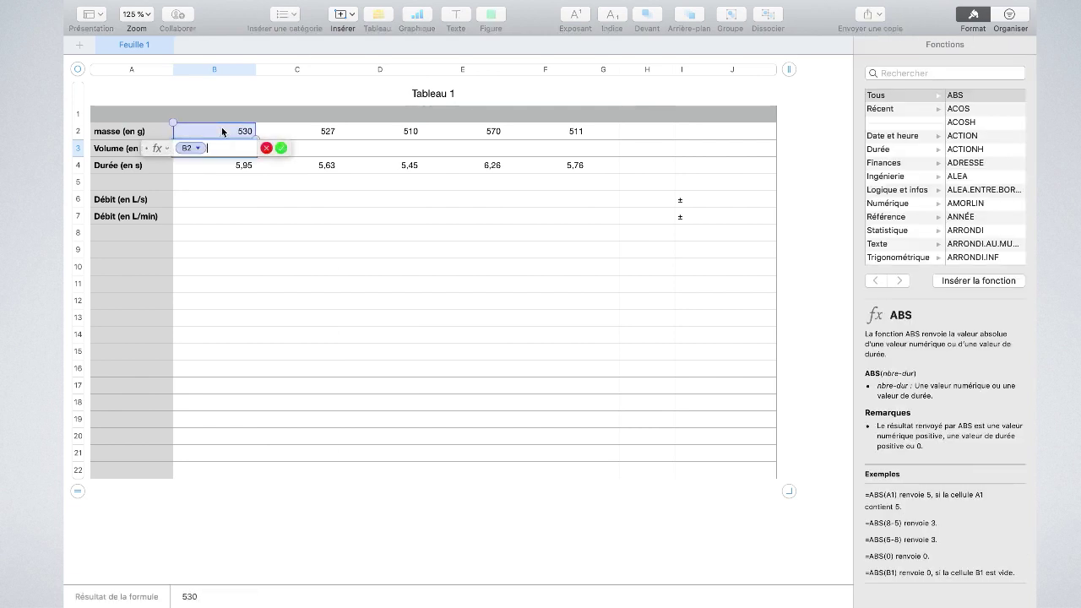
text(/1000)
key(Return)
click(245, 149)
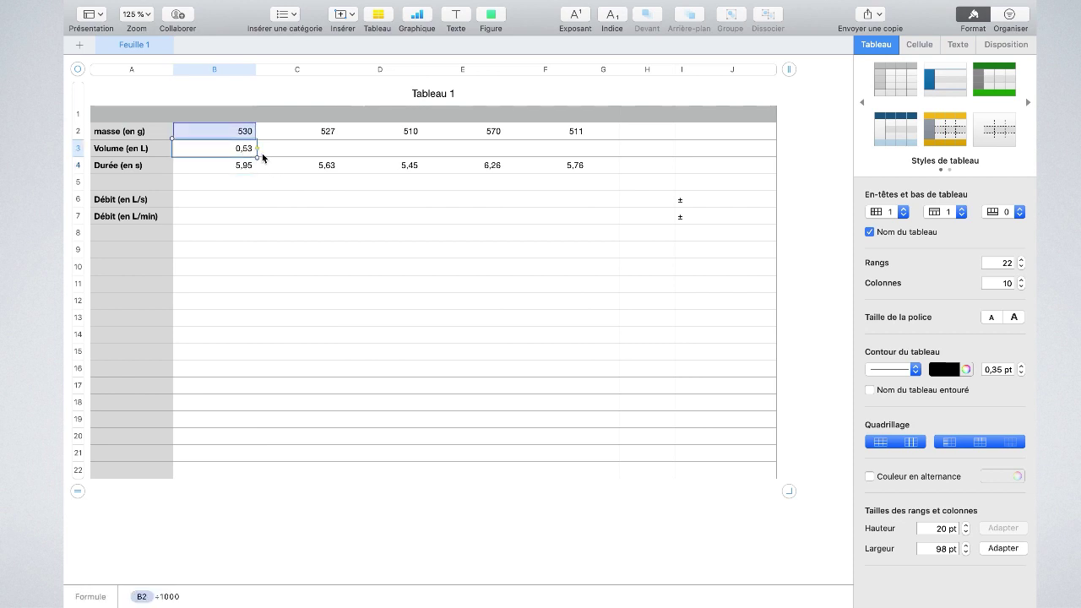
drag(258, 149, 569, 153)
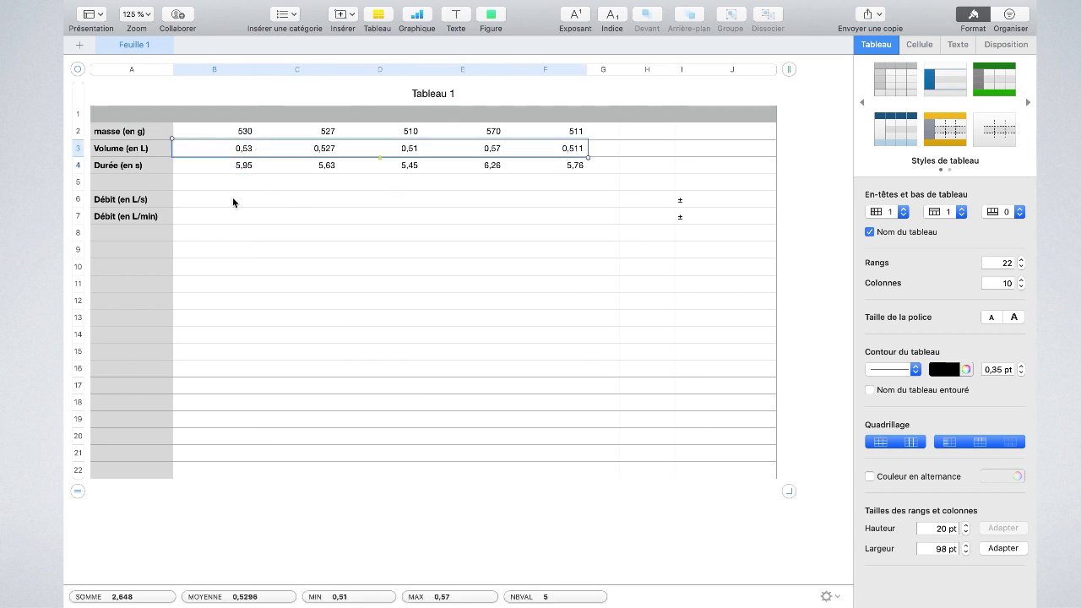
- Calculate the flow rate in L/s in B6 by dividing the volume B3 by the duration B4
click(232, 197)
text(=)
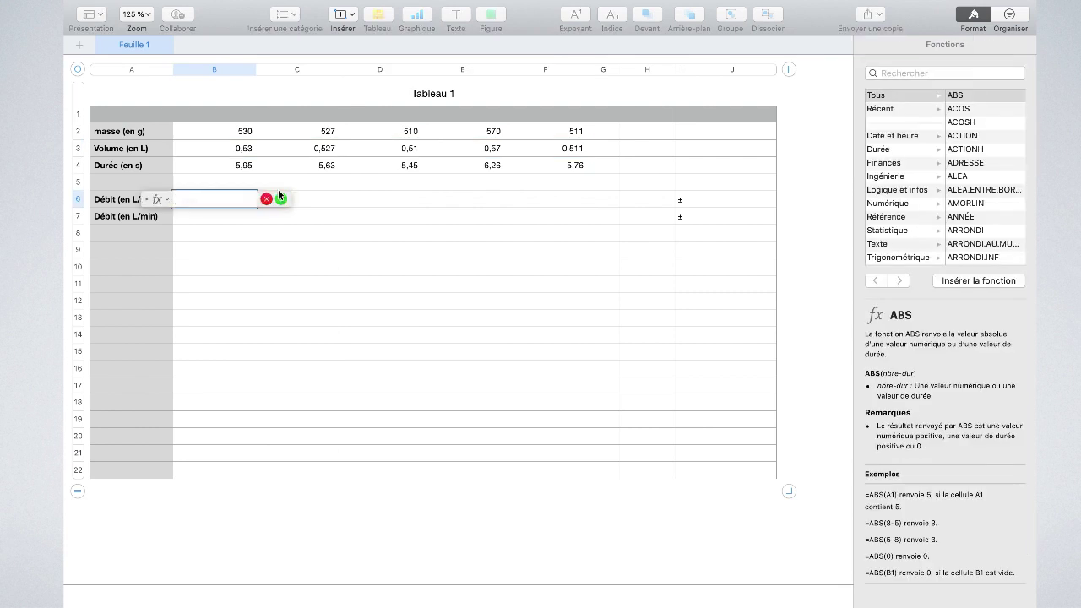
click(215, 152)
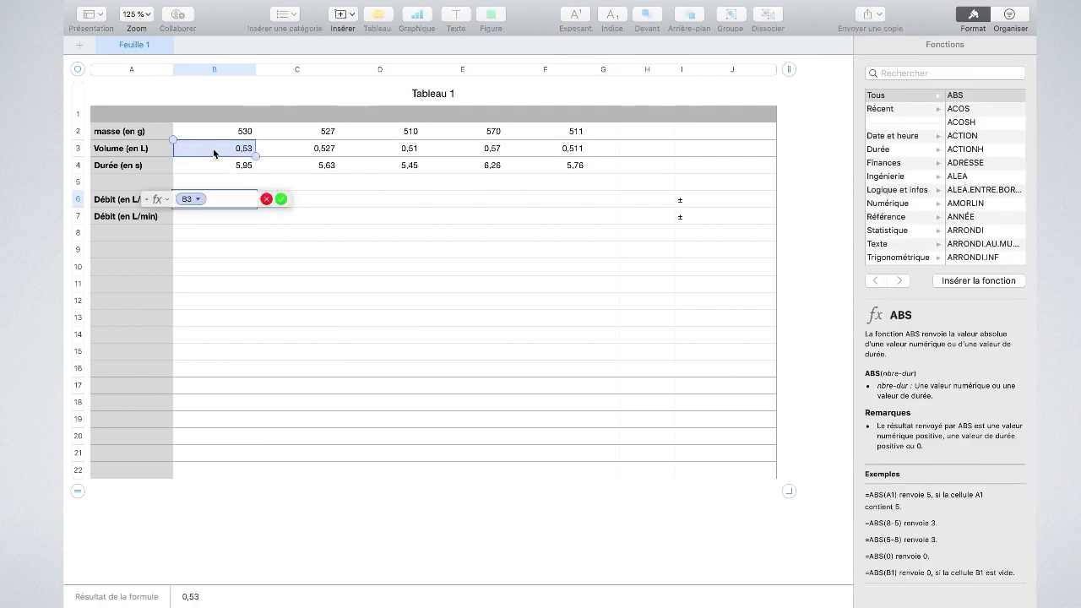
text(/)
click(217, 173)
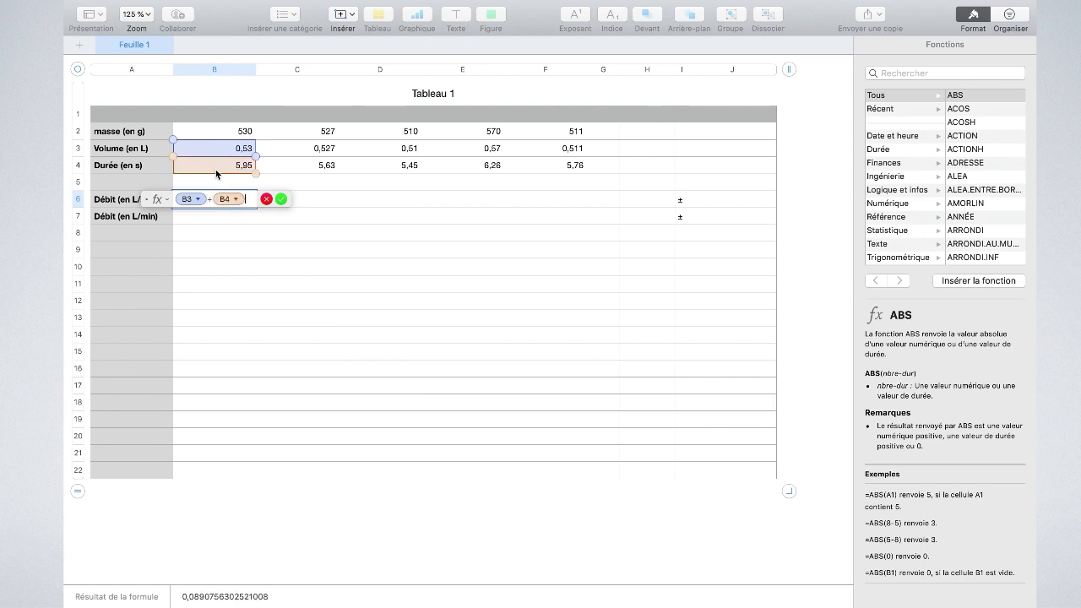
key(Return)
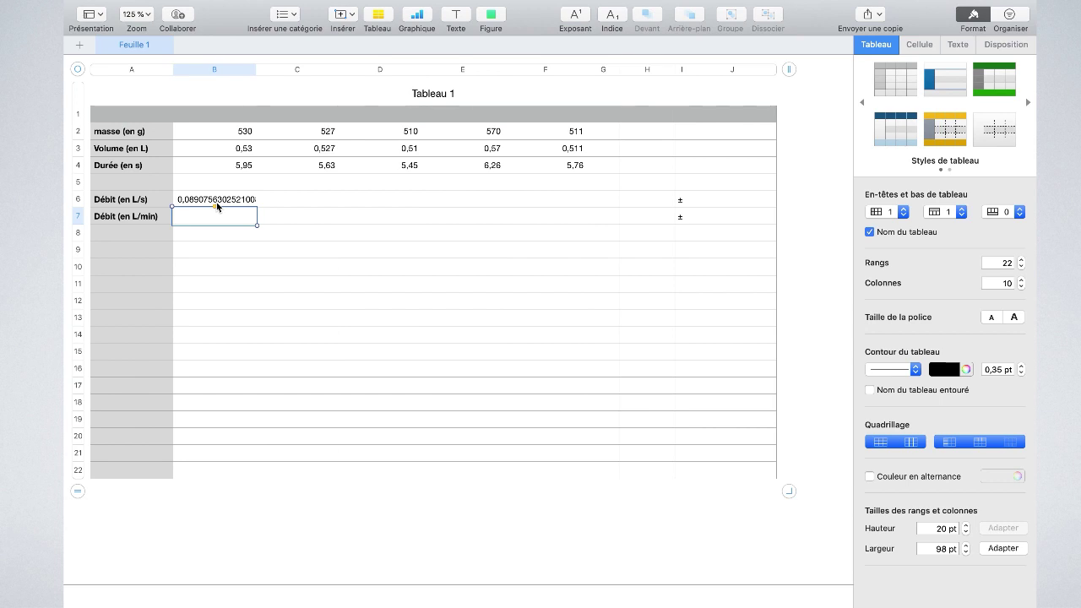
- Calculate the flow rate in L/min in B7 as 60×B6 and fill the B6:B7 formulas across to column F
key(equal)
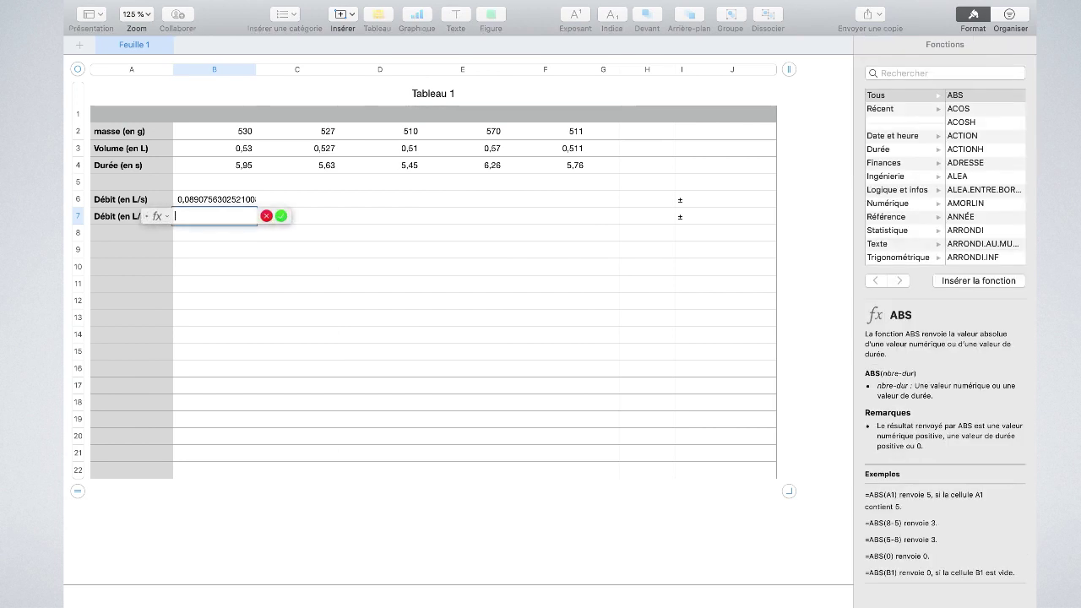
text(60)
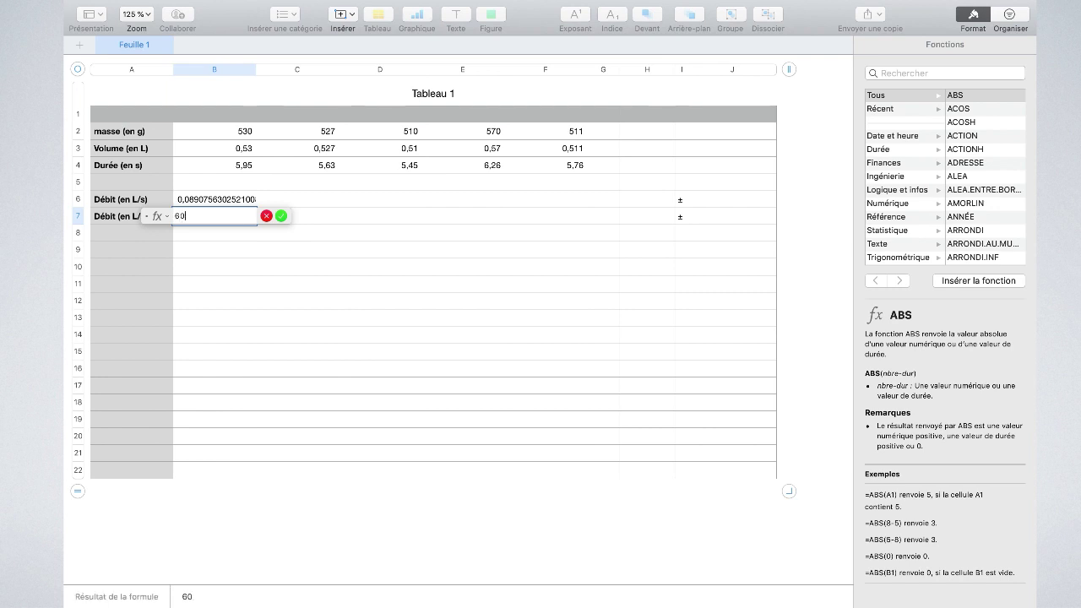
text(*)
click(213, 200)
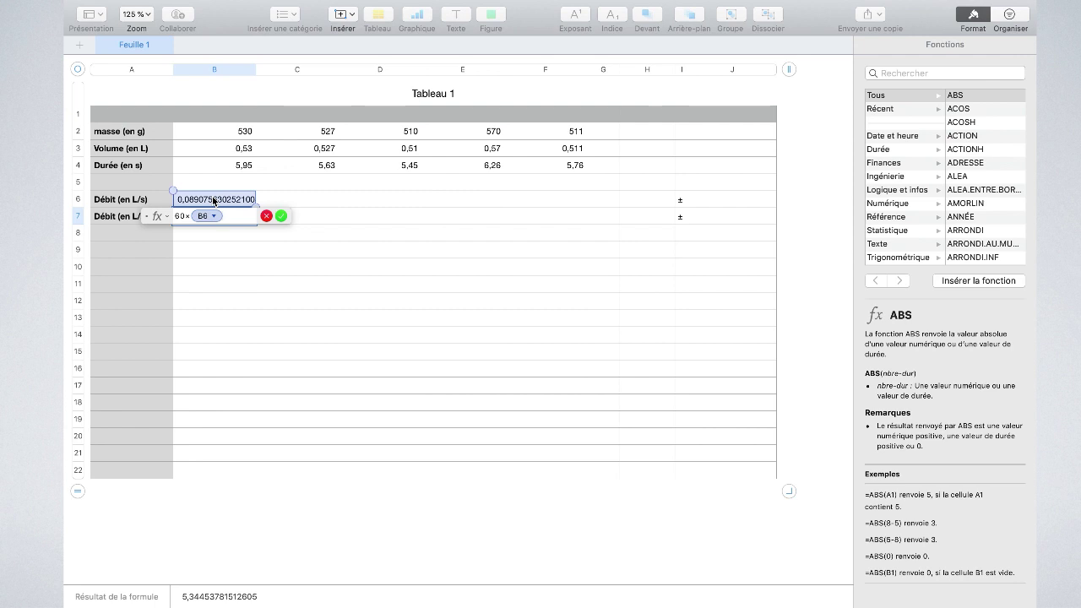
key(Return)
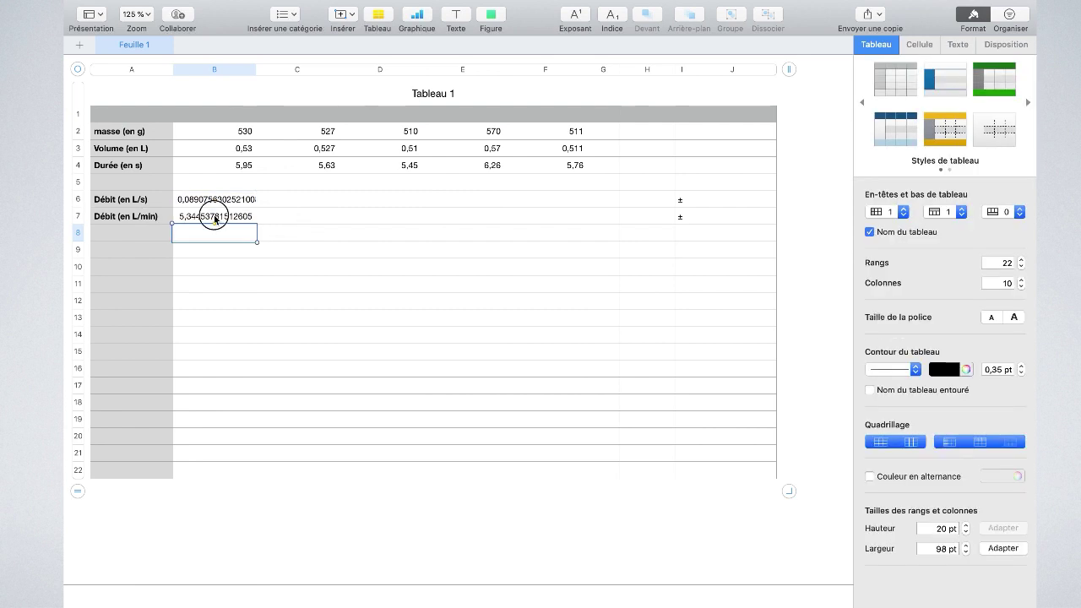
shift+click(214, 201)
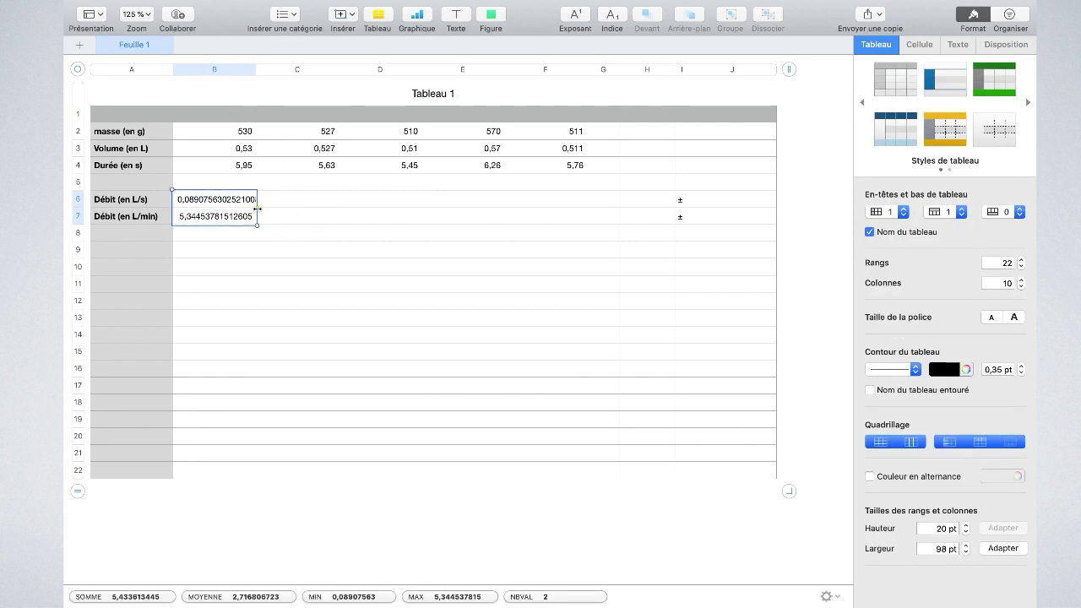
drag(256, 208, 561, 221)
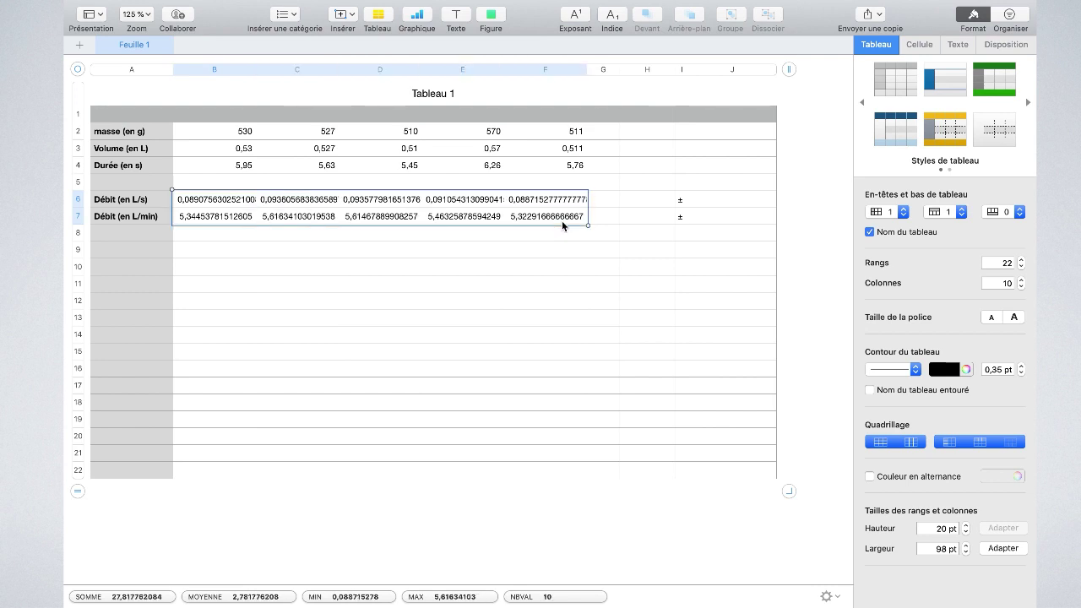
- Number the measurement columns 1 to 5 in header cells B1 to F1
click(225, 121)
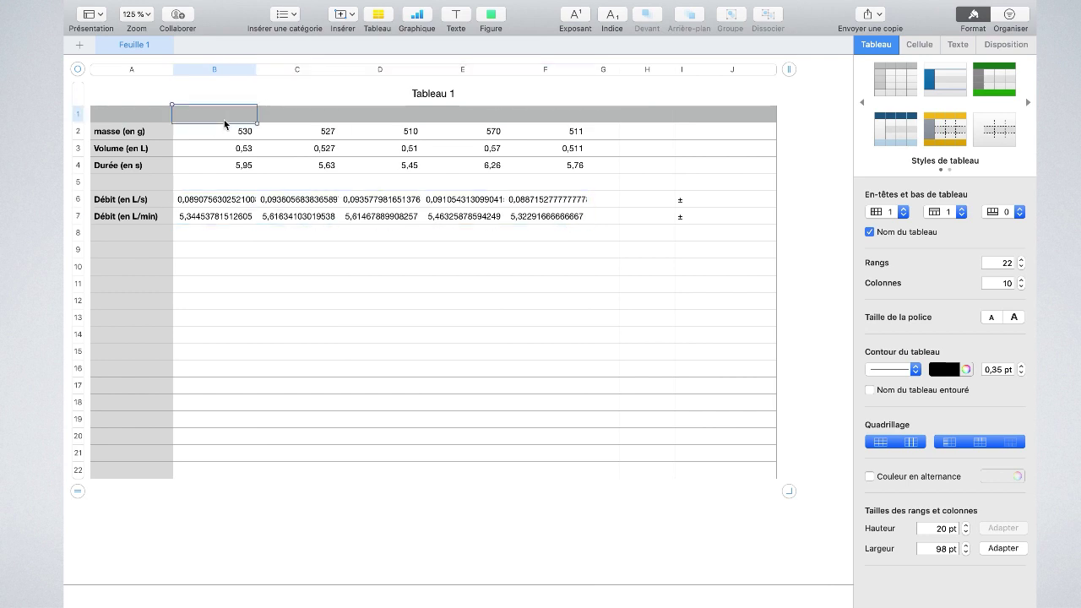
text(1)
key(Tab)
text(2)
drag(225, 118, 551, 115)
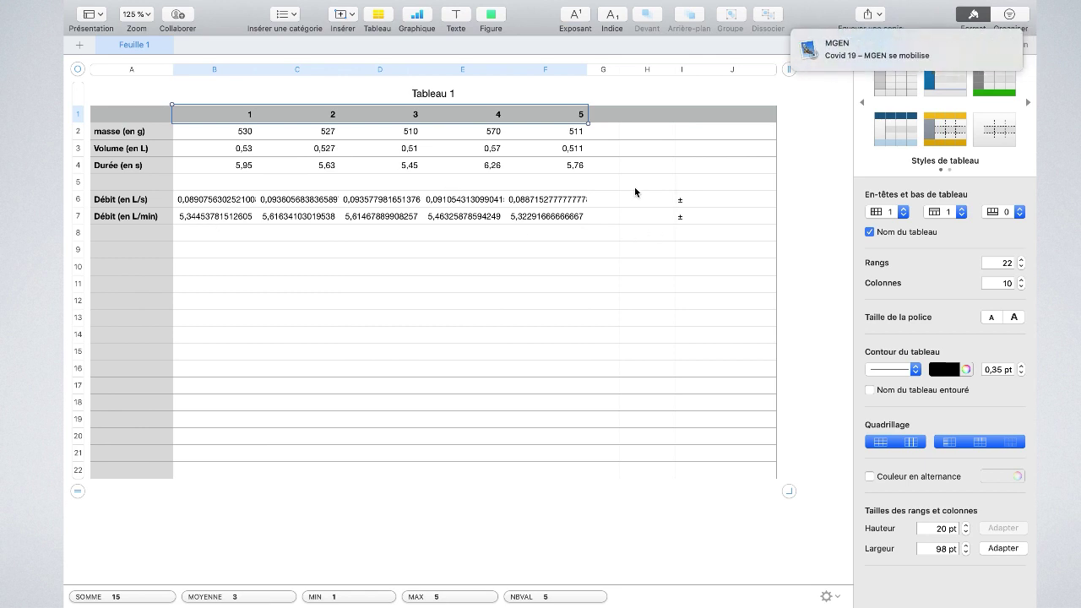
- Title H1 "Moyenne" and calculate the average of B6:F6 in H6 with the MOYENNE function
click(652, 122)
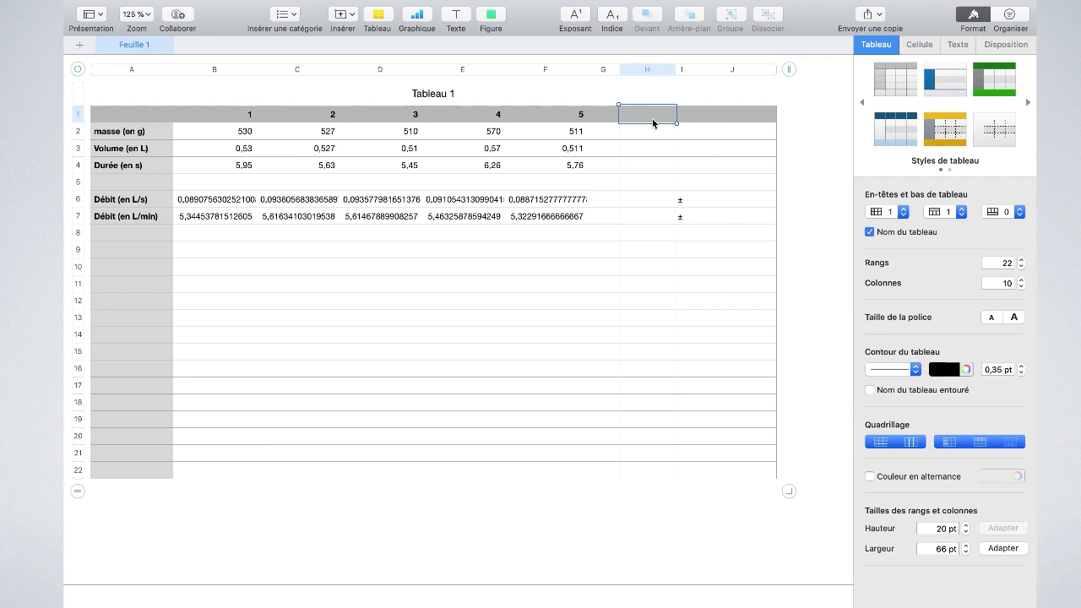
text(Moyenne)
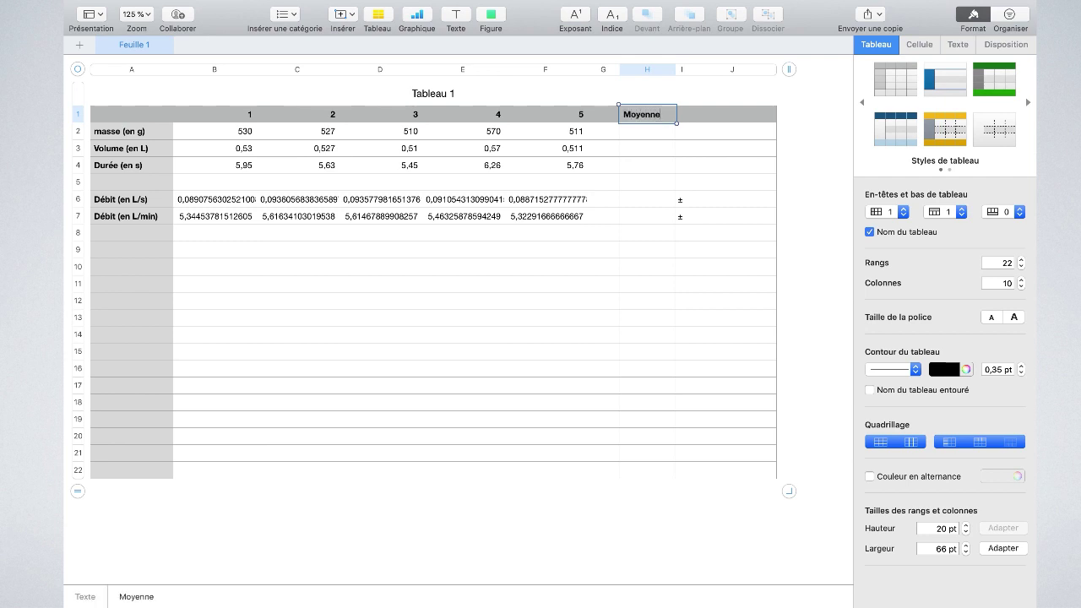
click(633, 203)
text(=)
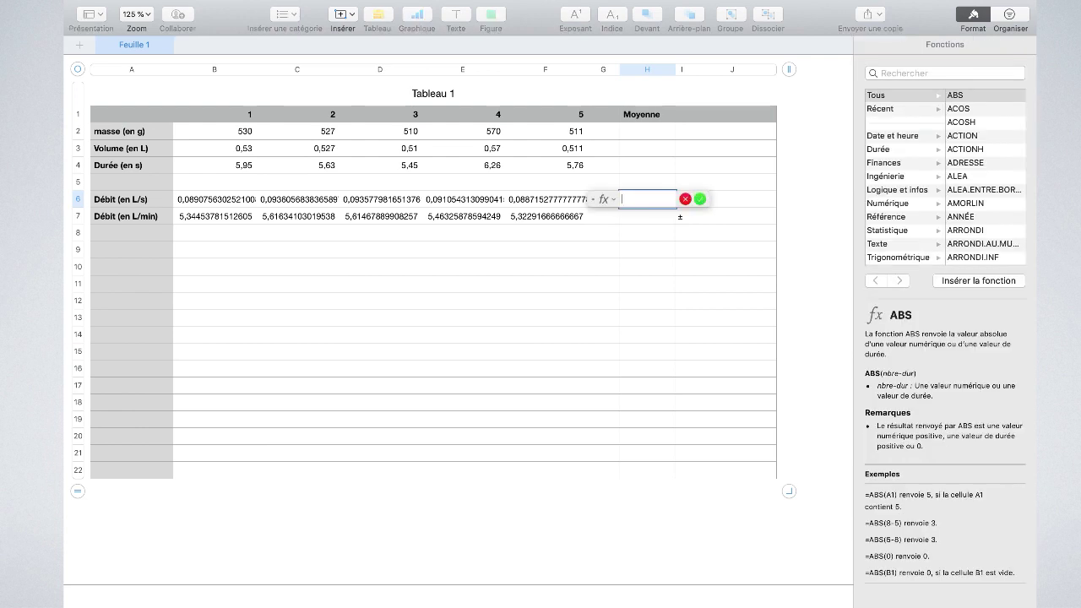
text(MOYENNE)
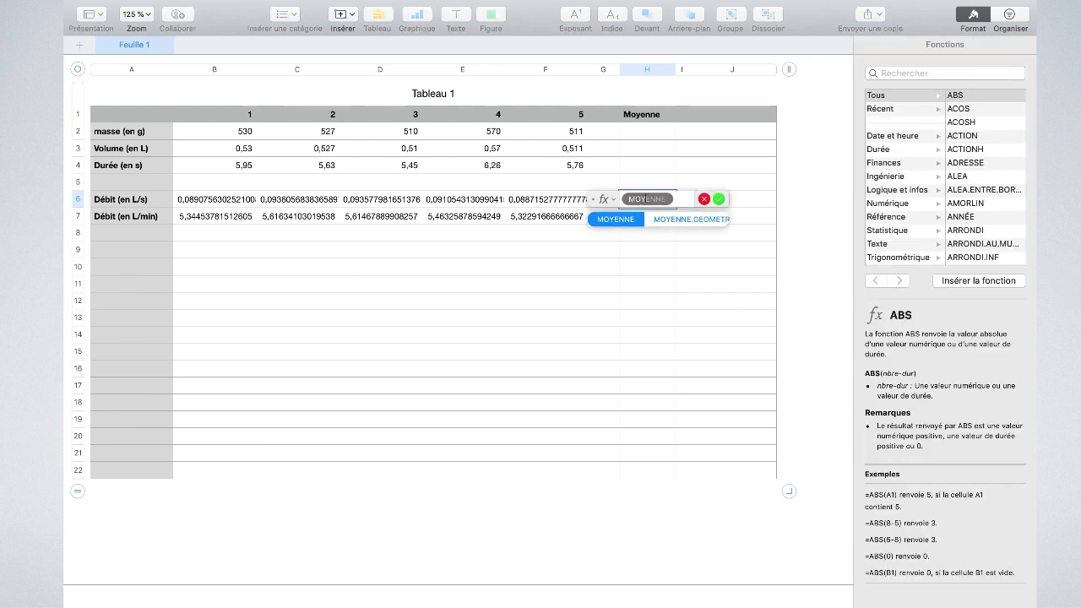
key(Return)
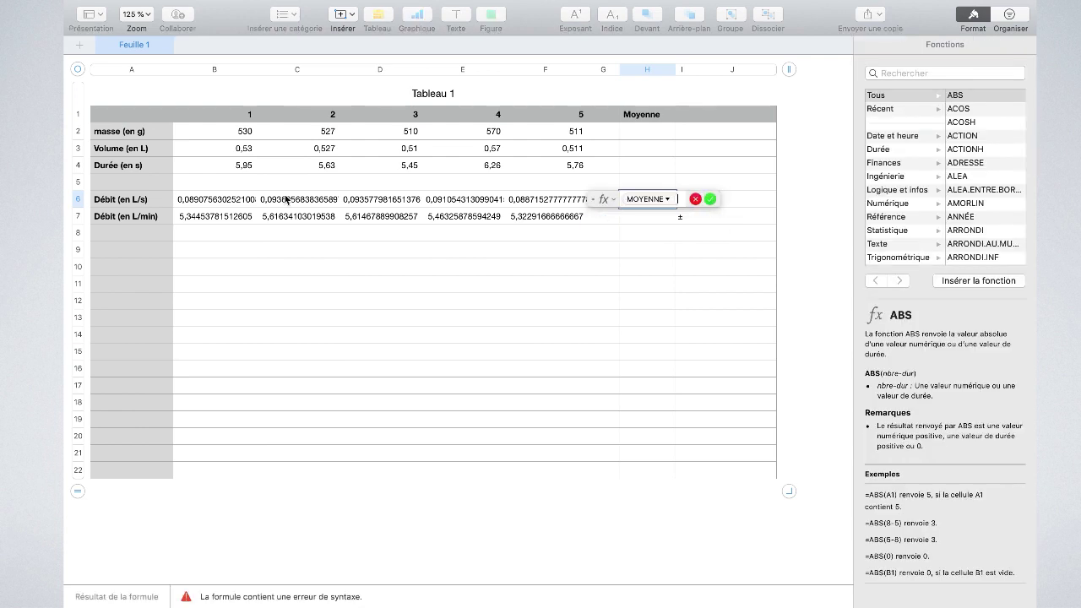
drag(221, 207, 549, 206)
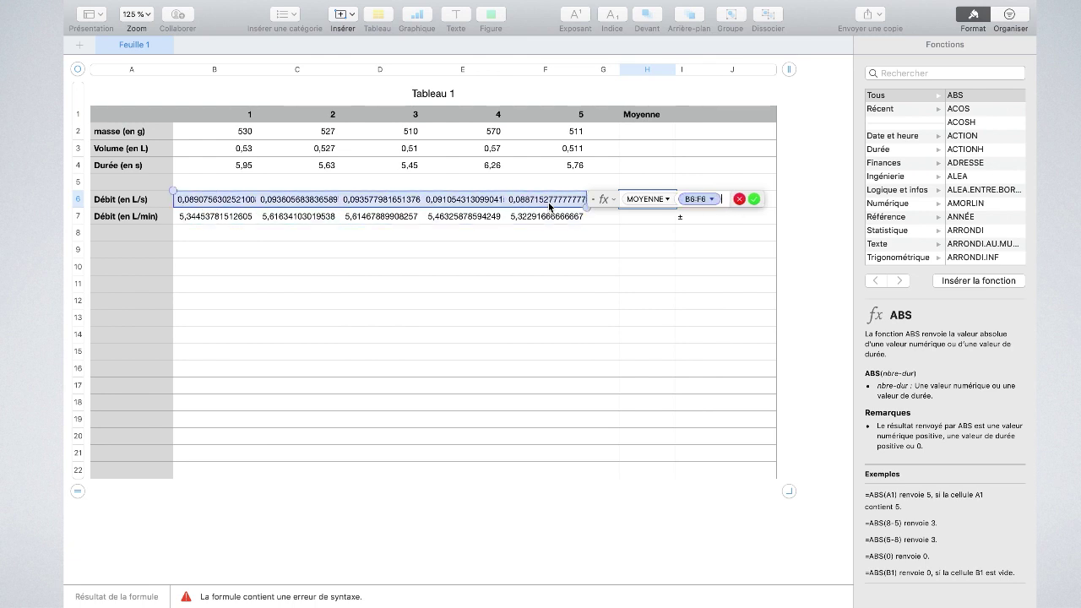
key(Return)
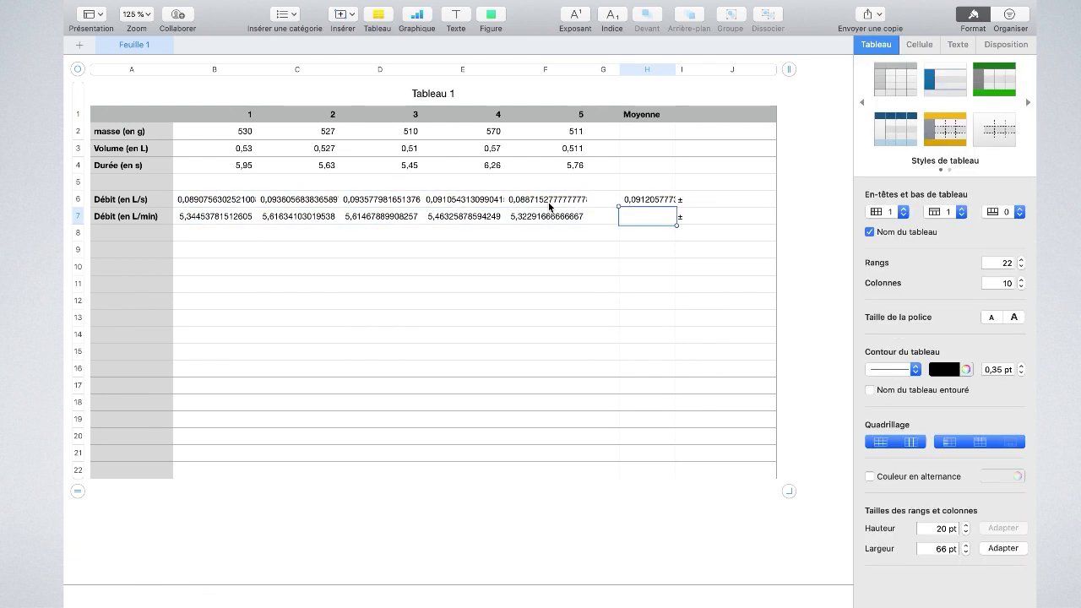
- Copy the average formula from H6 into H7 for the L/min flow rates
click(660, 201)
key(super+c)
key(Down)
key(super+v)
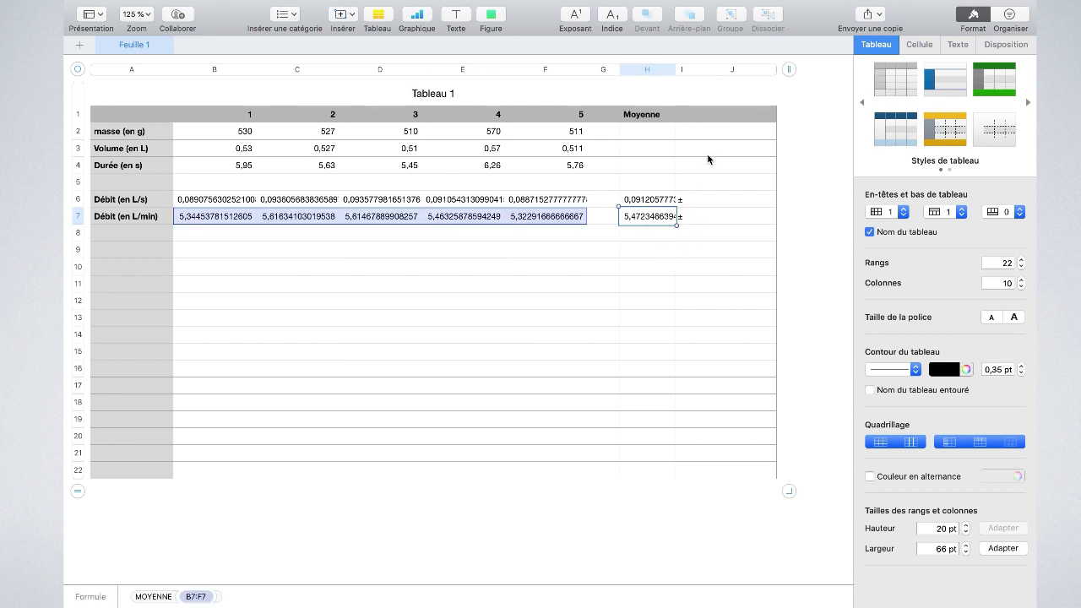
- Title J1 "Incertitude" and calculate the standard deviation of columns B to F in J6 and J7 with the ECARTYPE function
click(698, 116)
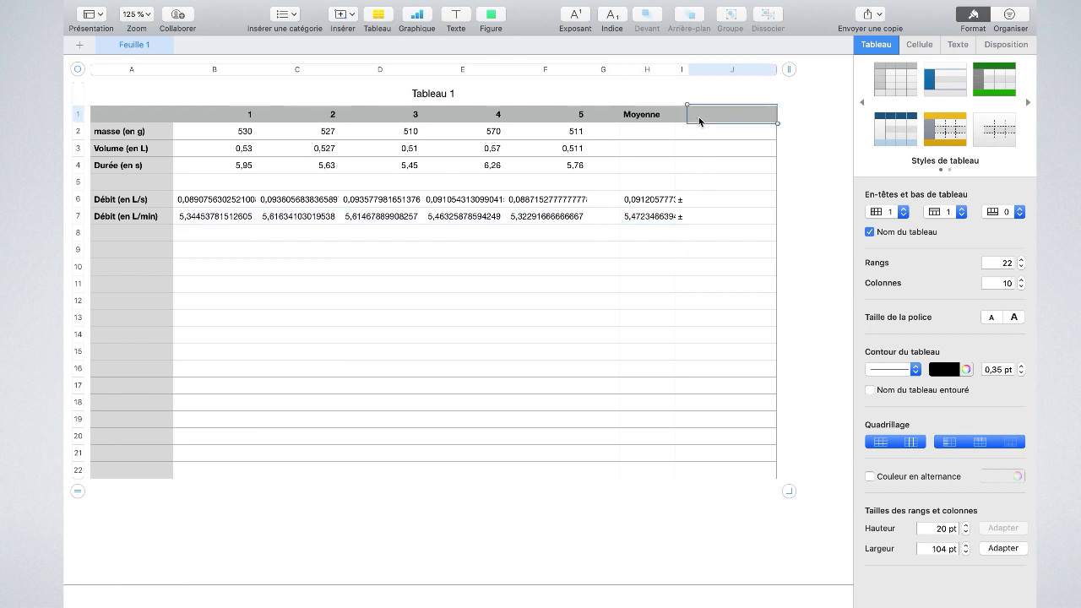
text(Incertitude)
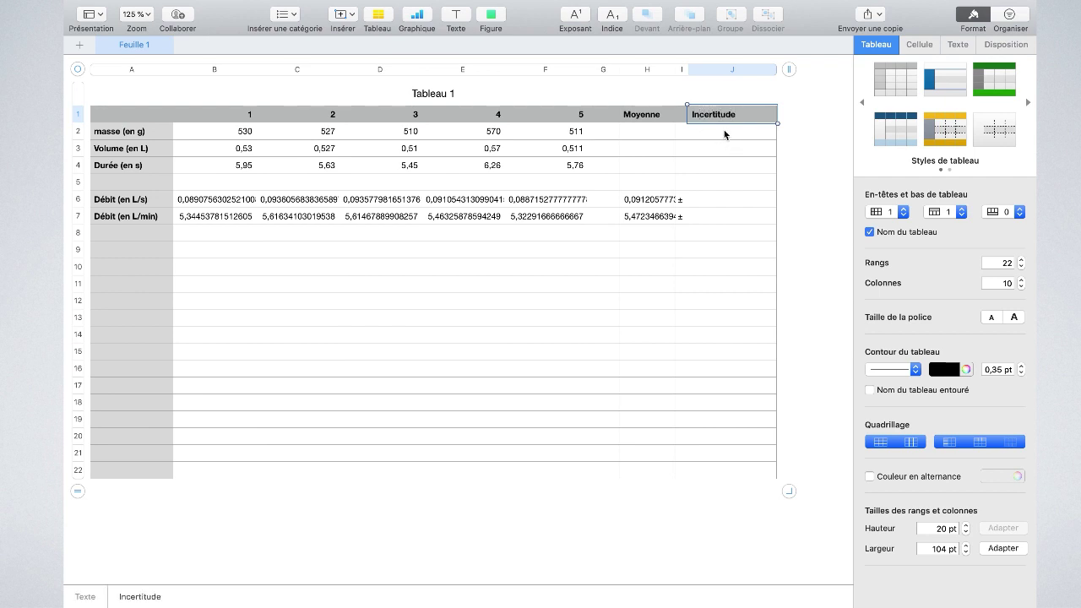
click(707, 200)
text(=)
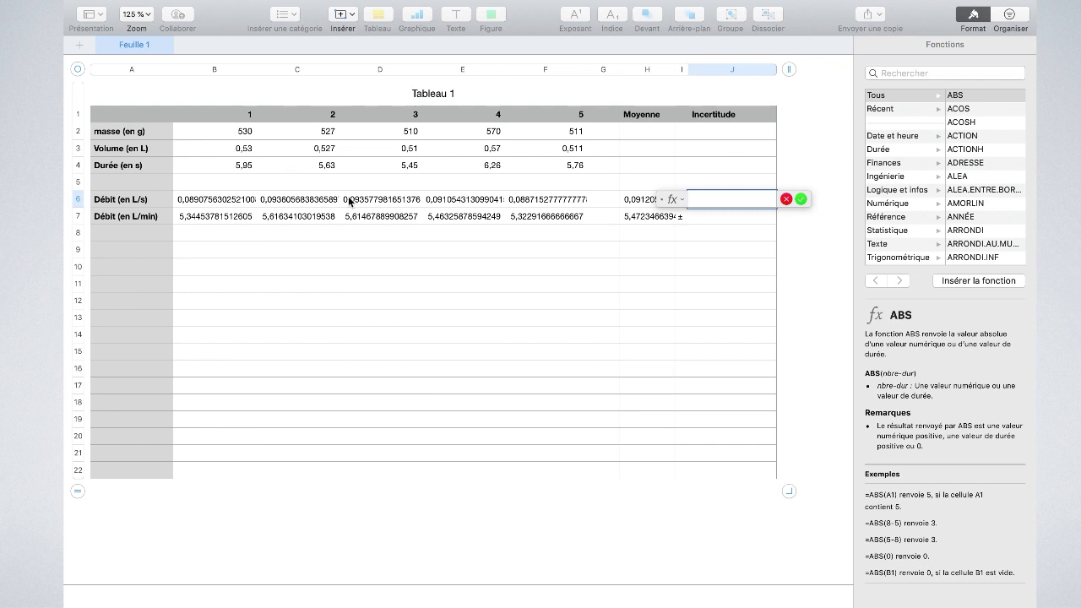
text(ecart)
key(Down)
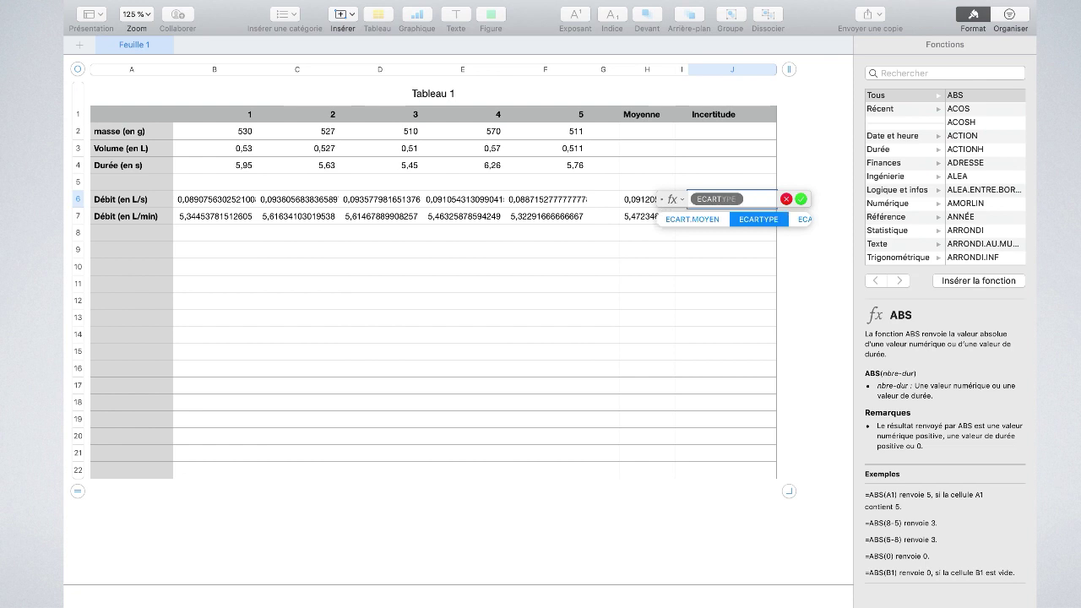
key(Return)
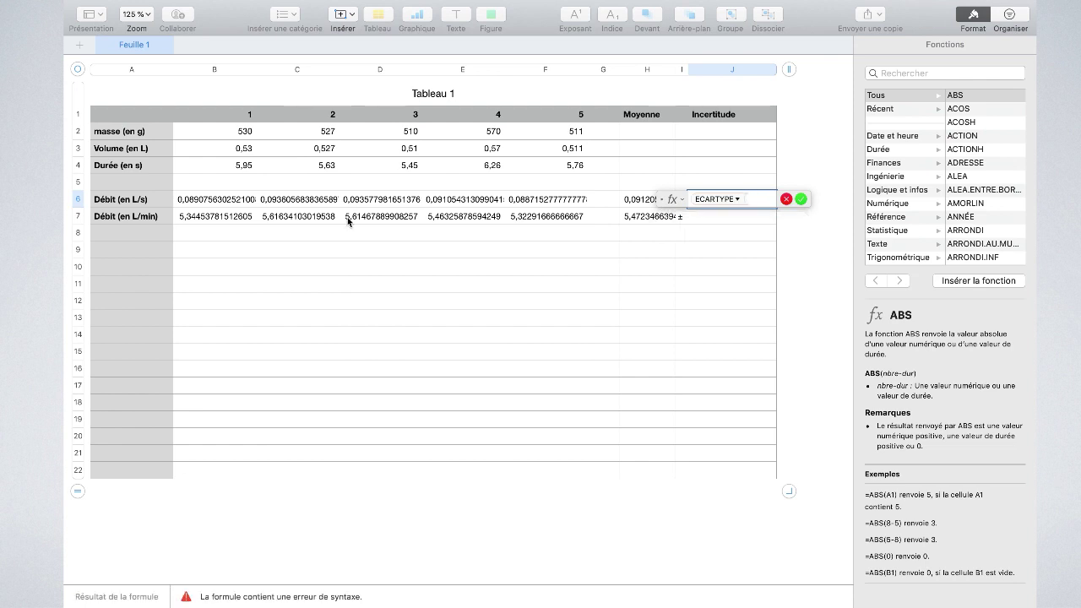
drag(221, 201, 523, 203)
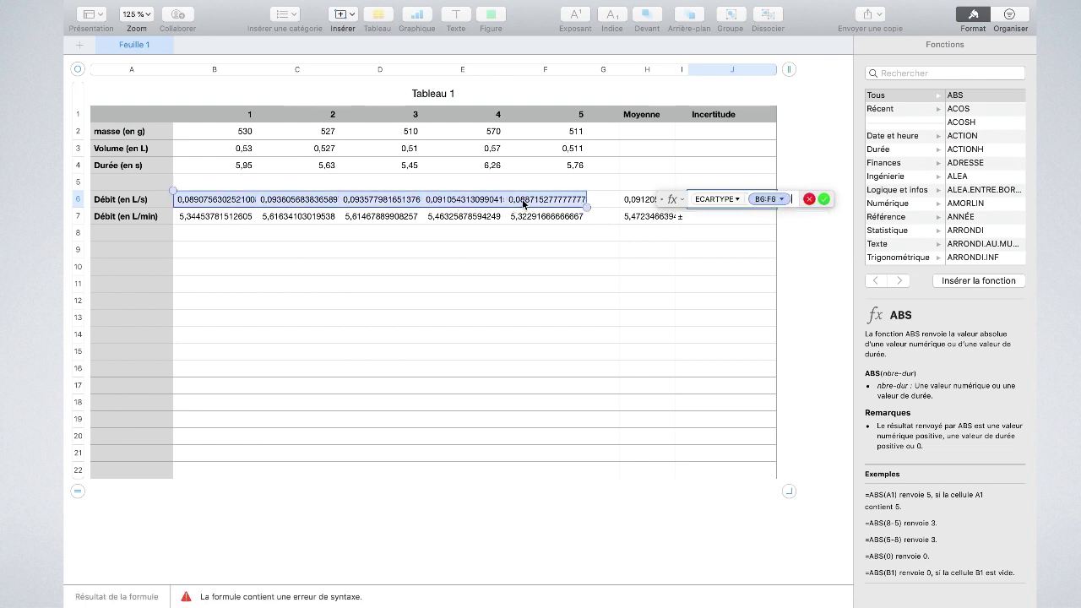
key(Return)
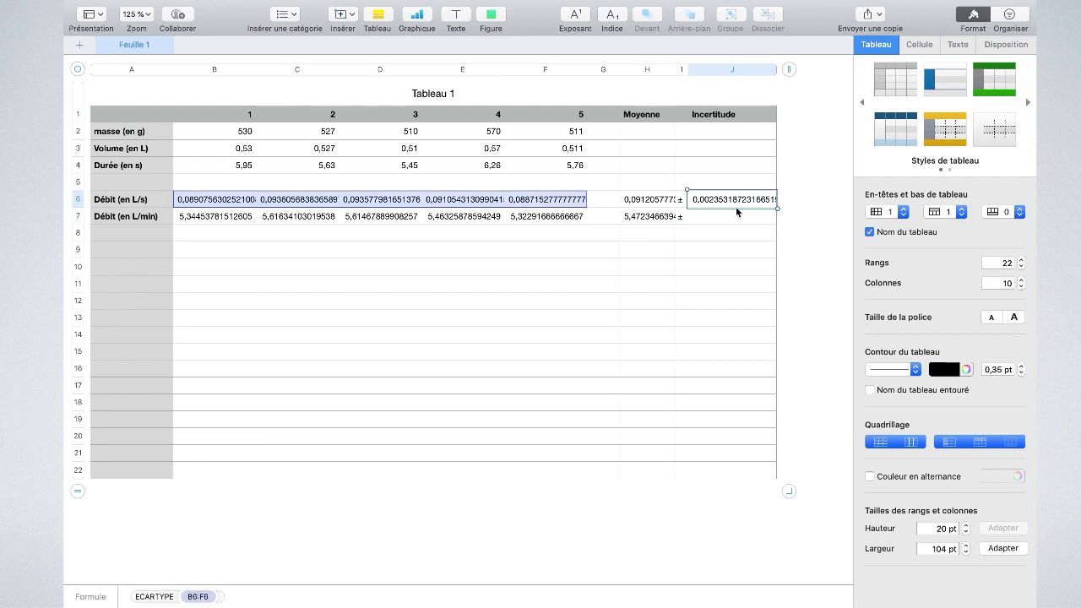
drag(736, 205, 732, 225)
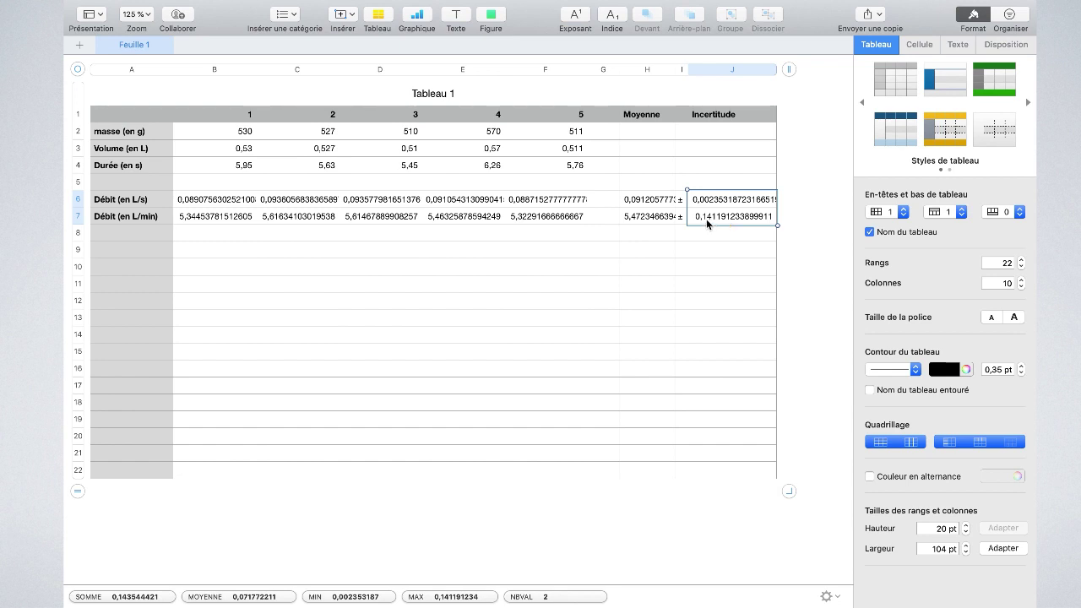
- Enter the uncertainty 0,2 in J9 below the calculated results
click(650, 252)
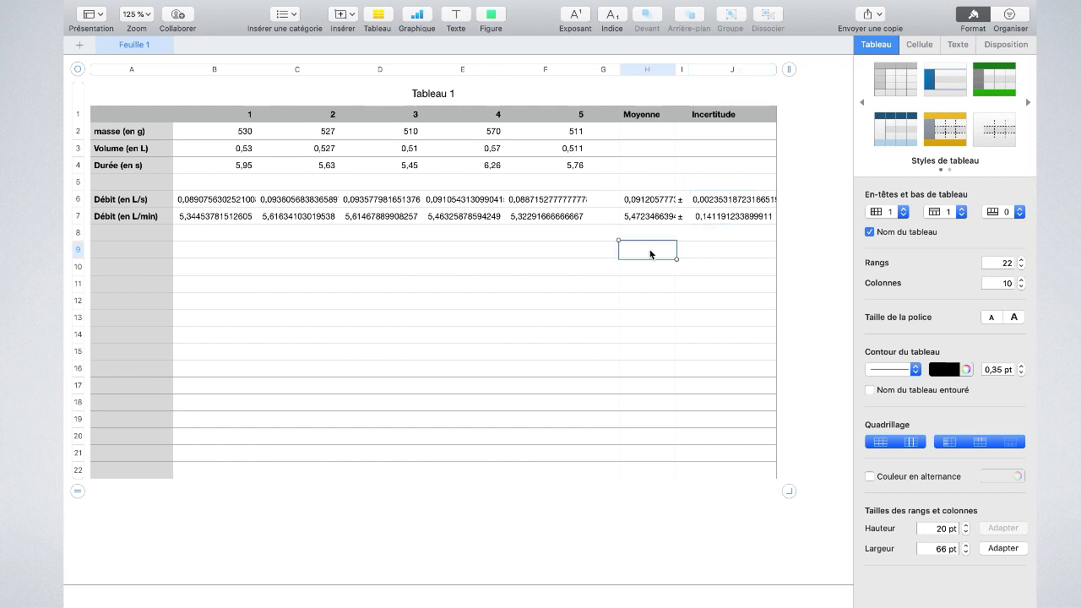
key(Right)
key(Right)
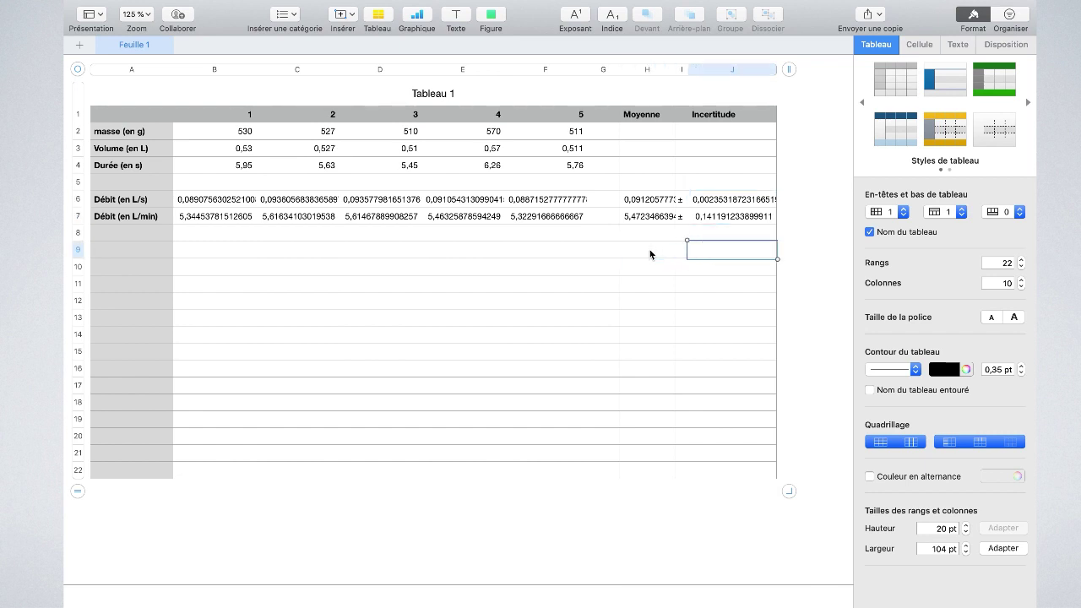
text(0,2)
- Copy the ± sign from I7 into I9, beside the 0,2 uncertainty
click(681, 216)
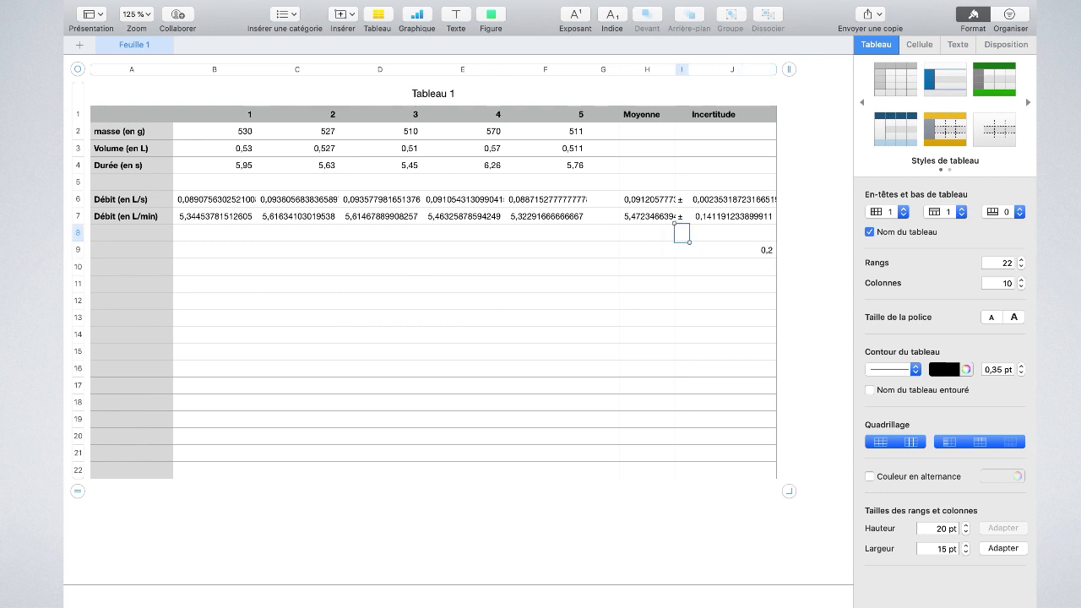
key(Down)
key(Down)
key(Left)
key(Up)
key(Up)
key(Down)
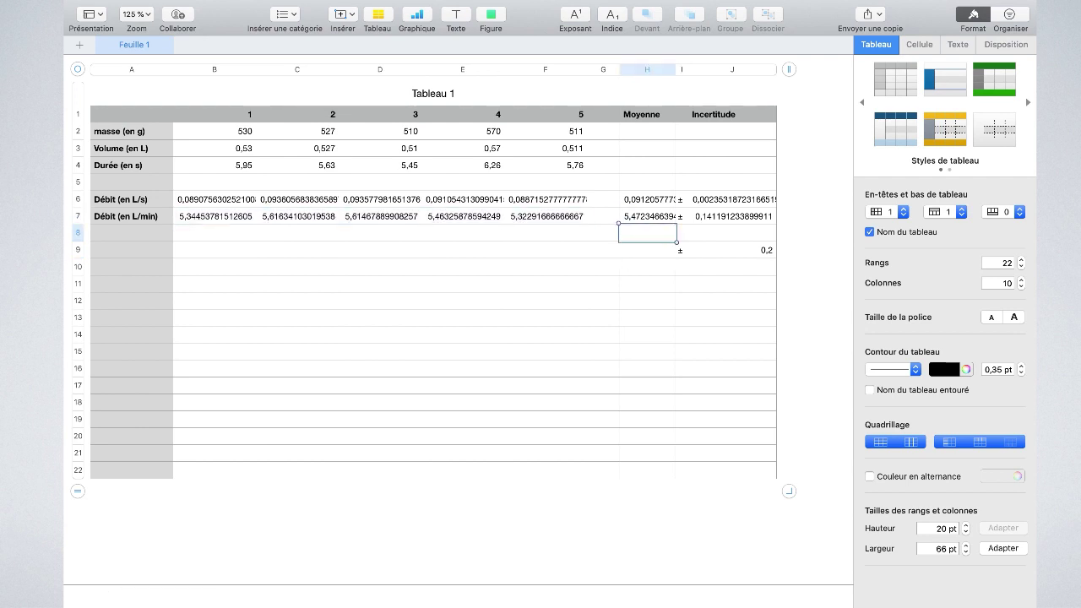
- Enter the rounded mean 5,5 in H9, beside the ± sign and the 0,2 uncertainty
key(Down)
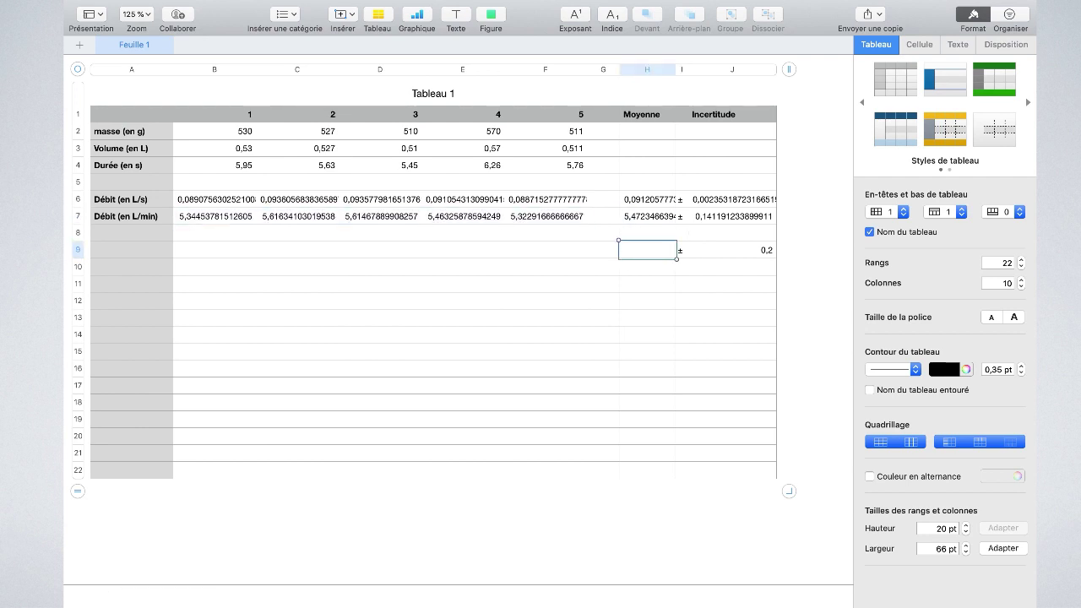
text(5,5)
key(Tab)
key(Tab)
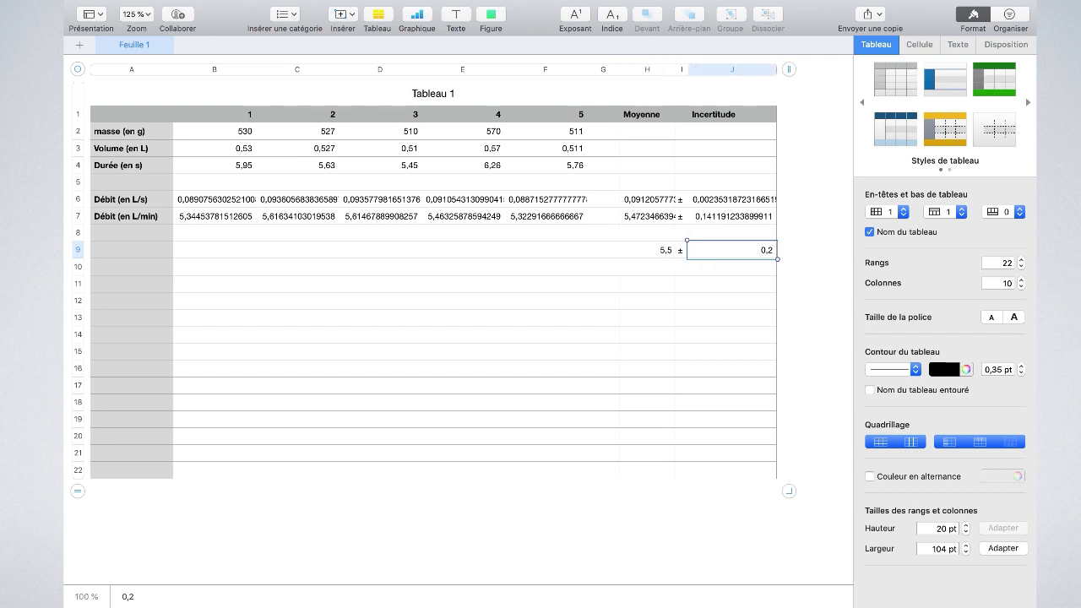
- Extend the header in J1 to read "Incertitude Absolue"
click(731, 267)
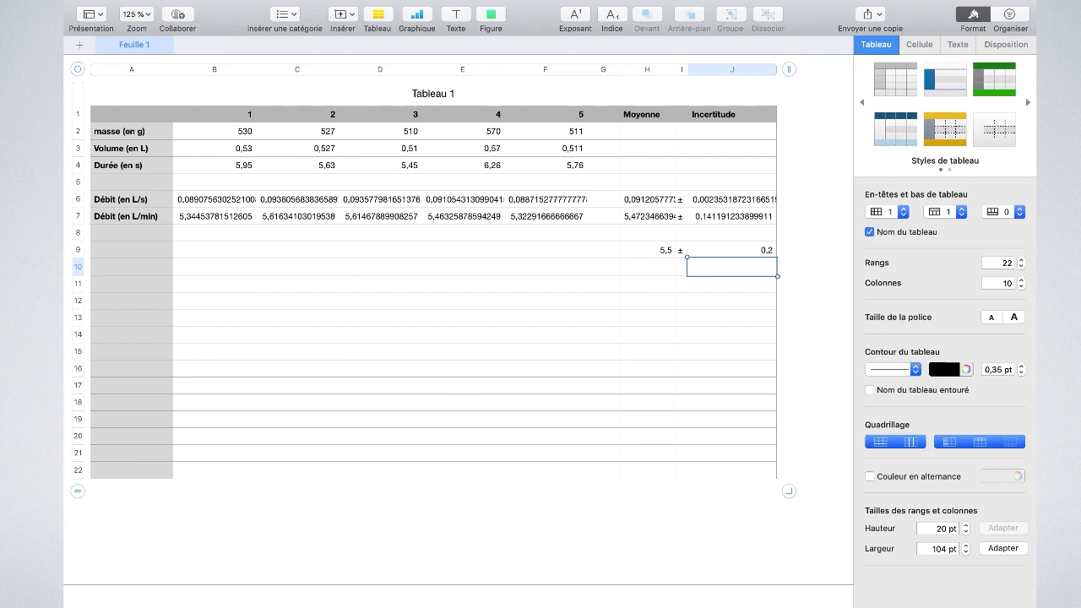
key(Up)
key(Up)
key(Up)
key(Up)
key(Up)
key(Up)
key(Up)
key(Up)
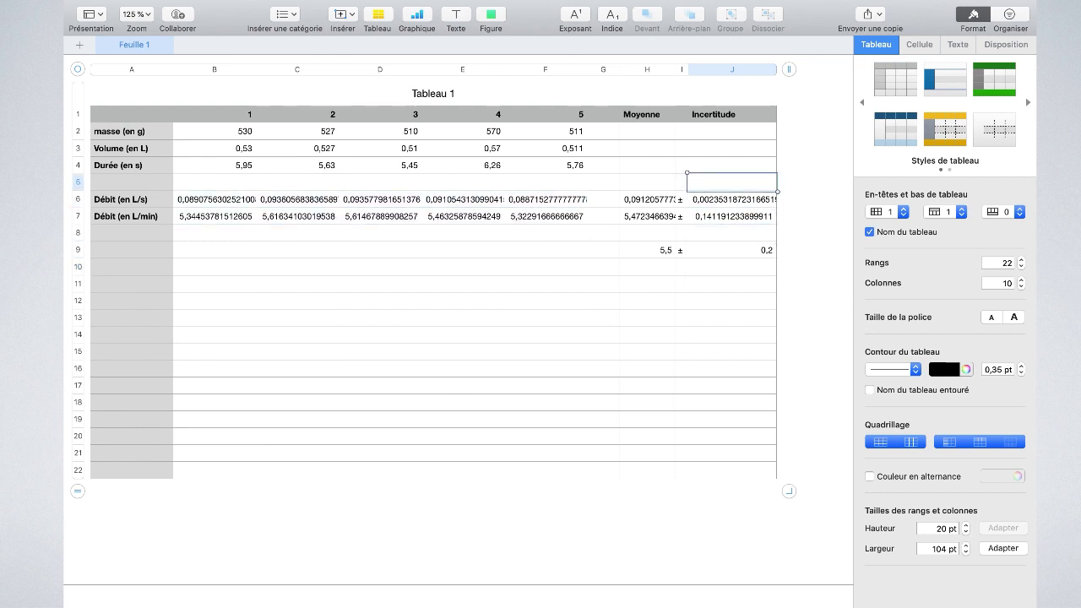
key(Up)
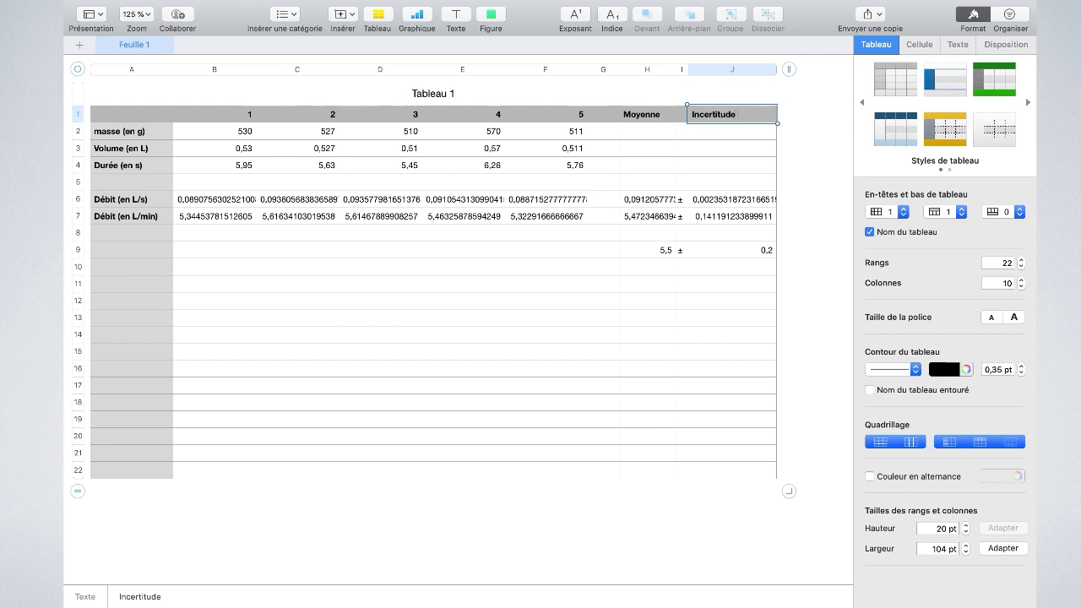
text(Absolue)
key(Return)
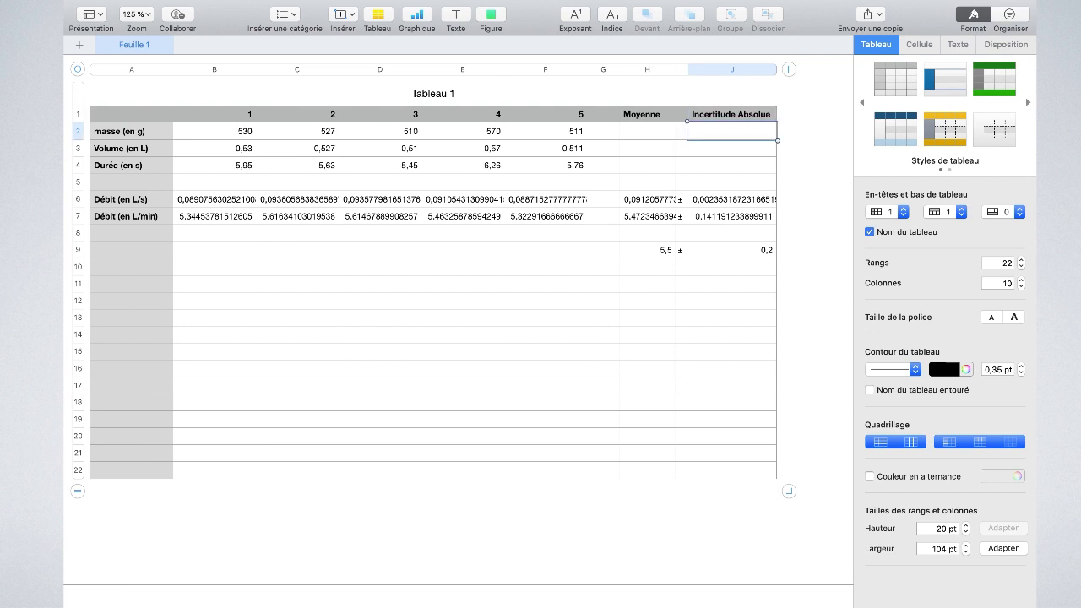
- Add a column K after the absolute uncertainty column and title it "Incertitude Relative" in K1
key(alt+Right)
click(786, 114)
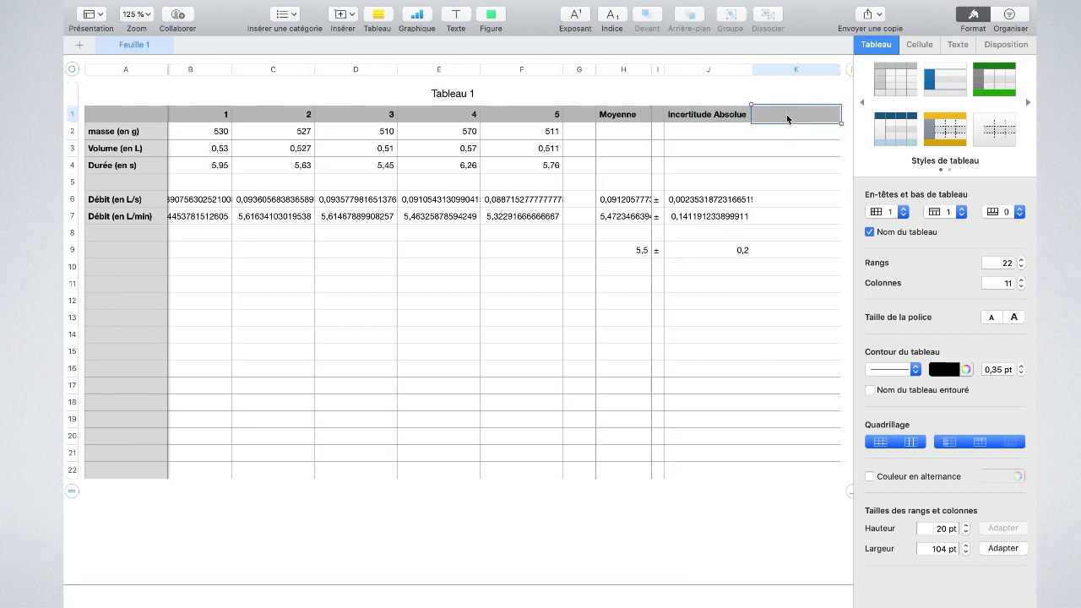
text(Incertitude Relative)
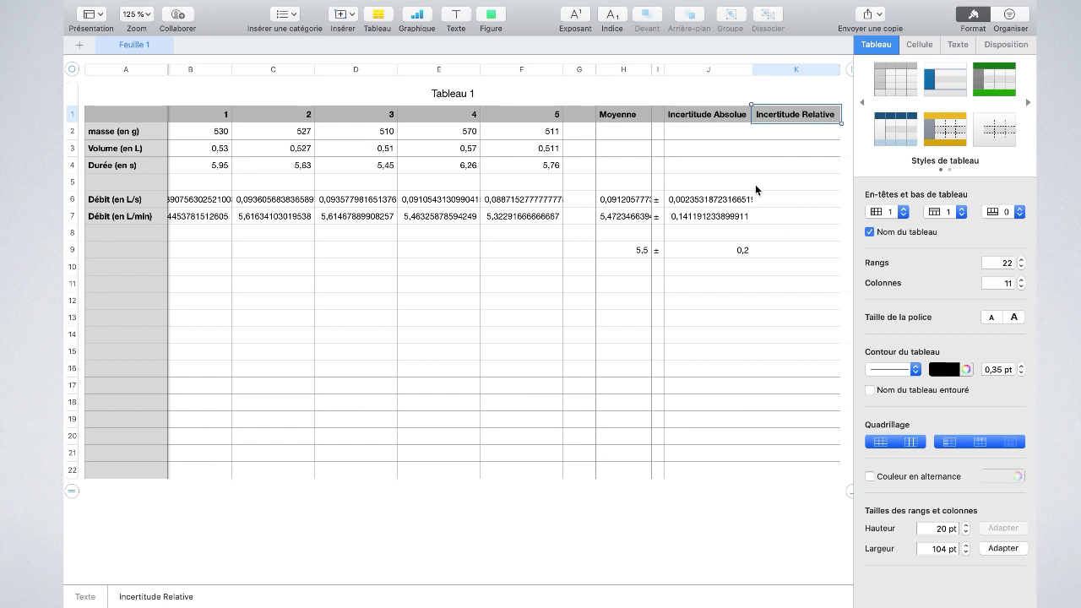
- Calculate the relative uncertainty of the L/min flow rate in K7 by dividing J7 by H7
click(778, 201)
click(775, 213)
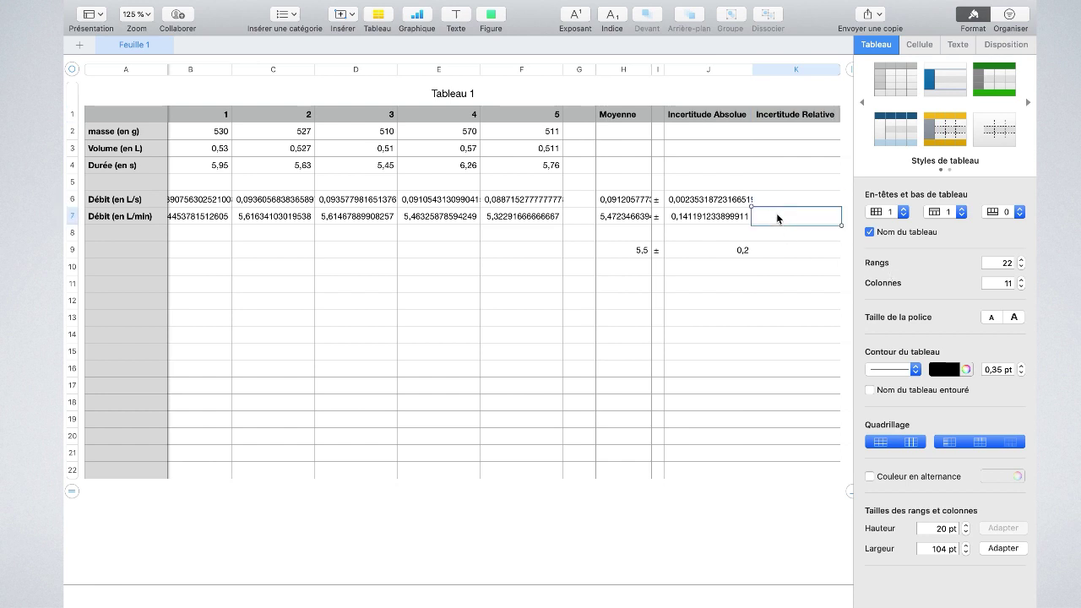
text(=)
click(699, 216)
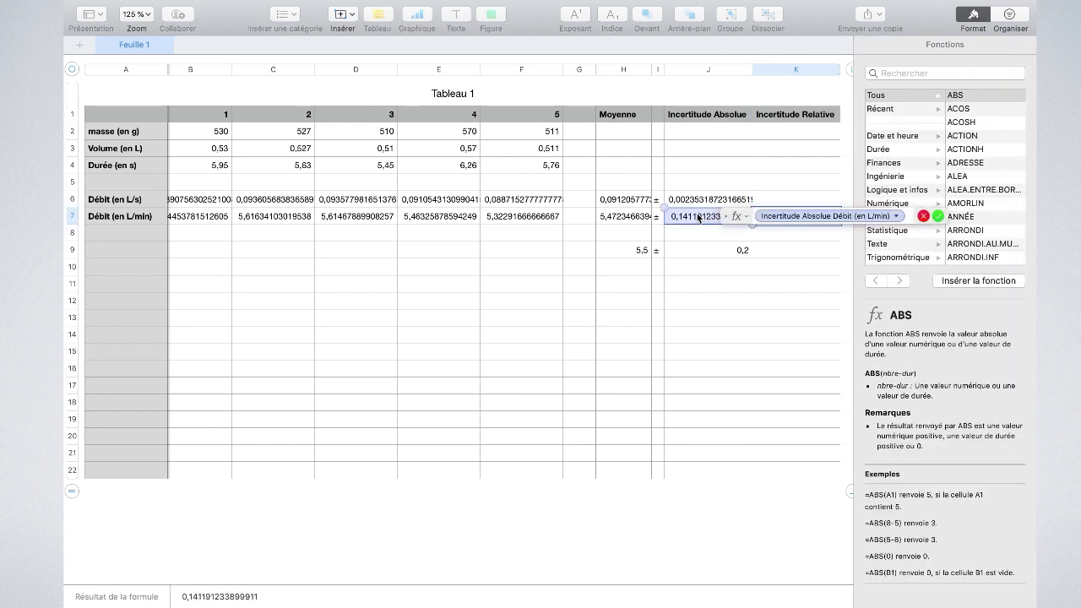
text(/)
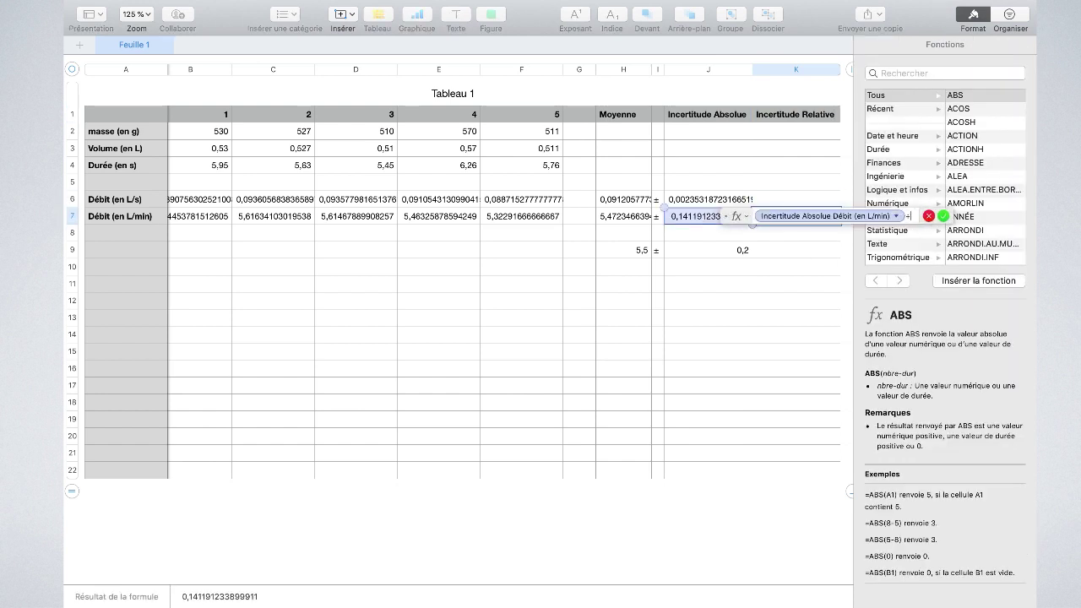
click(629, 218)
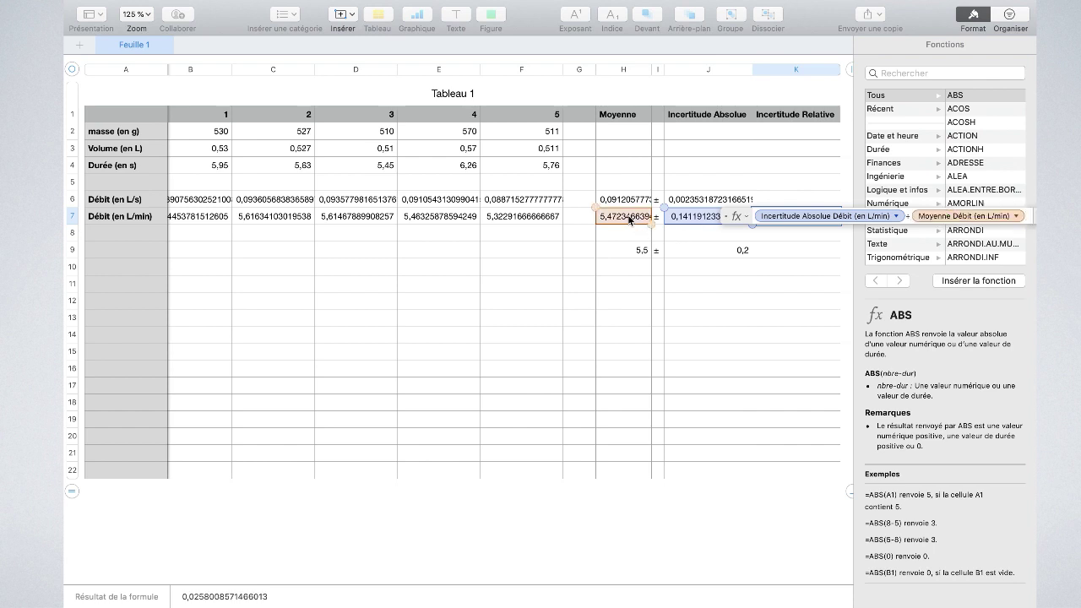
key(Return)
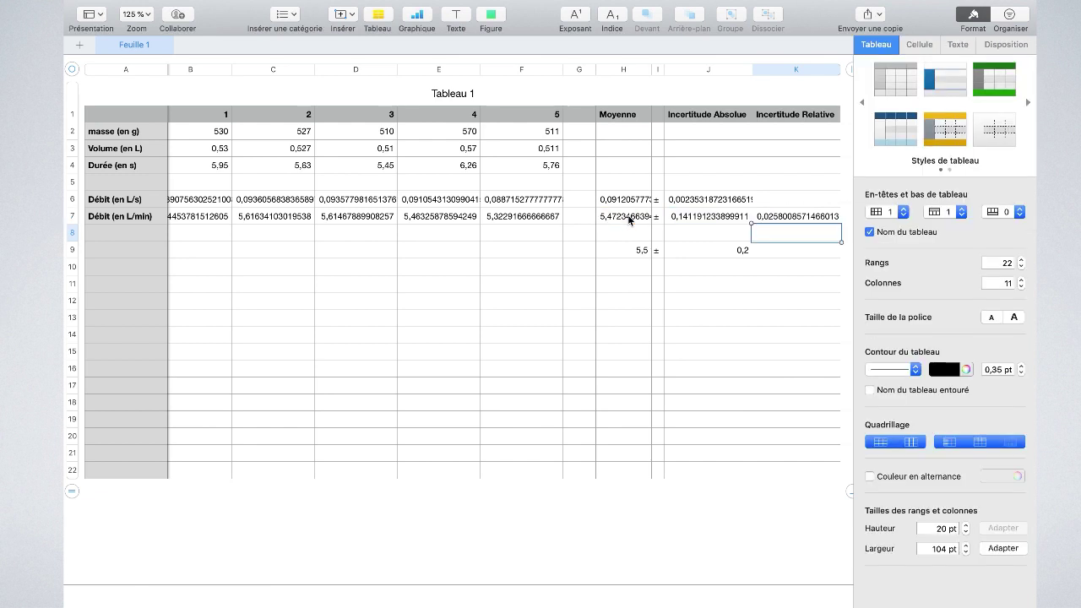
- Set the data format of the relative uncertainty in K7 to Pourcentage
key(Up)
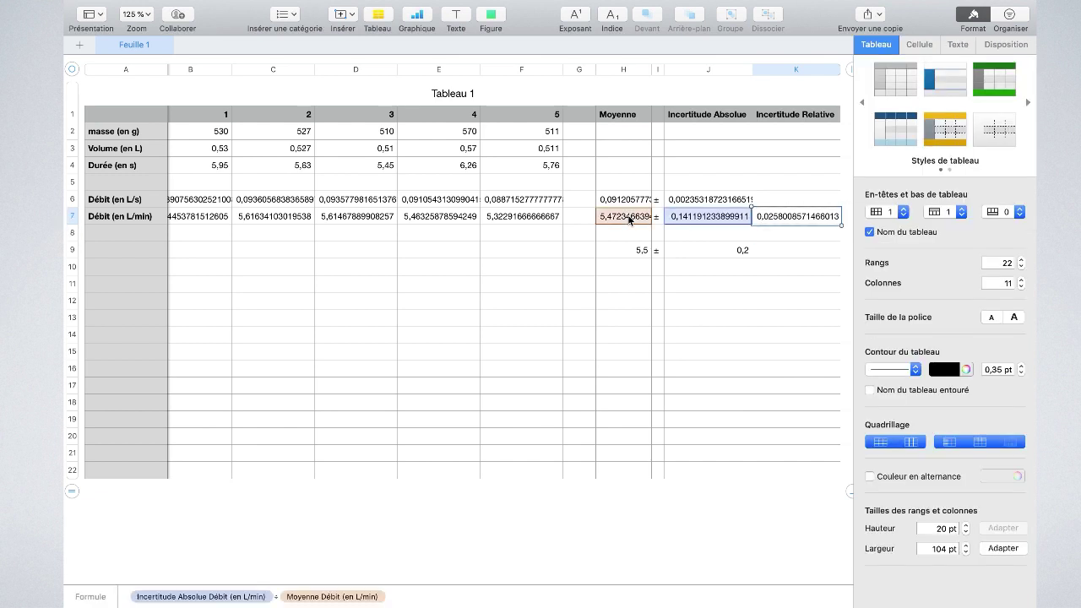
click(920, 47)
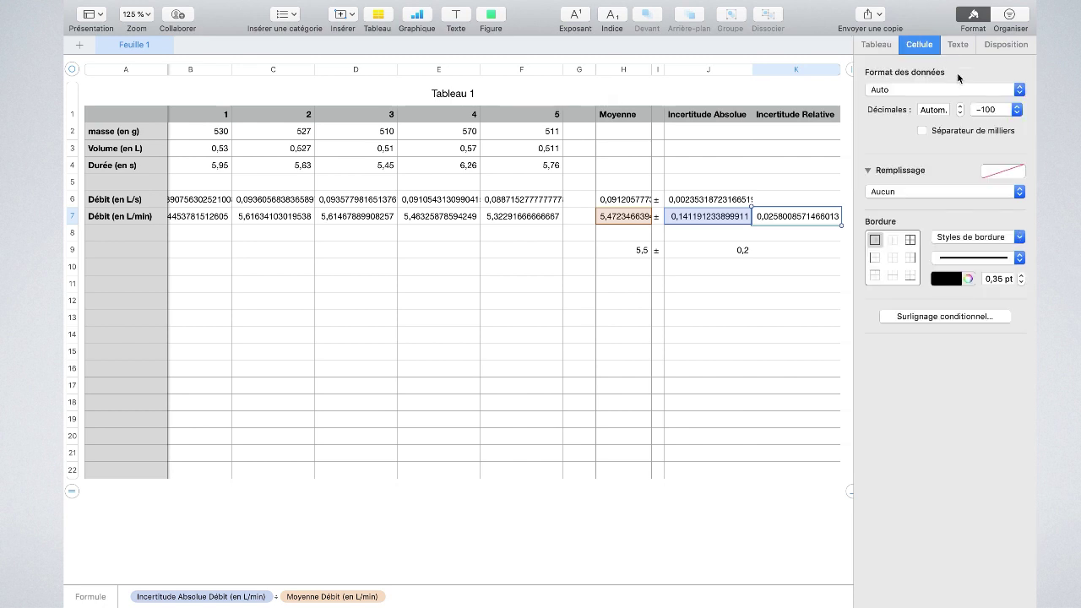
click(927, 91)
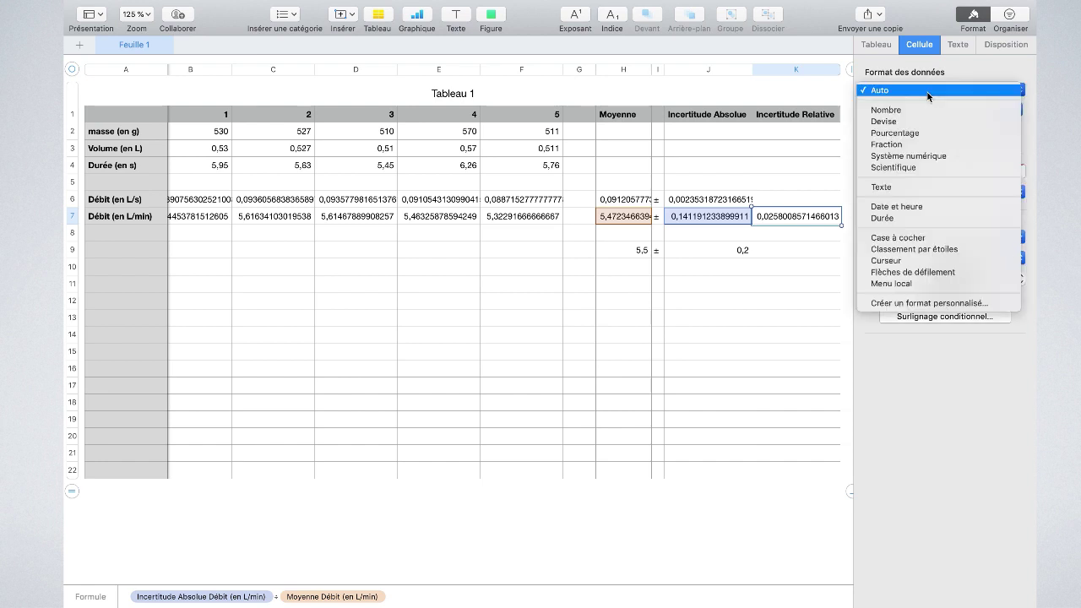
click(927, 132)
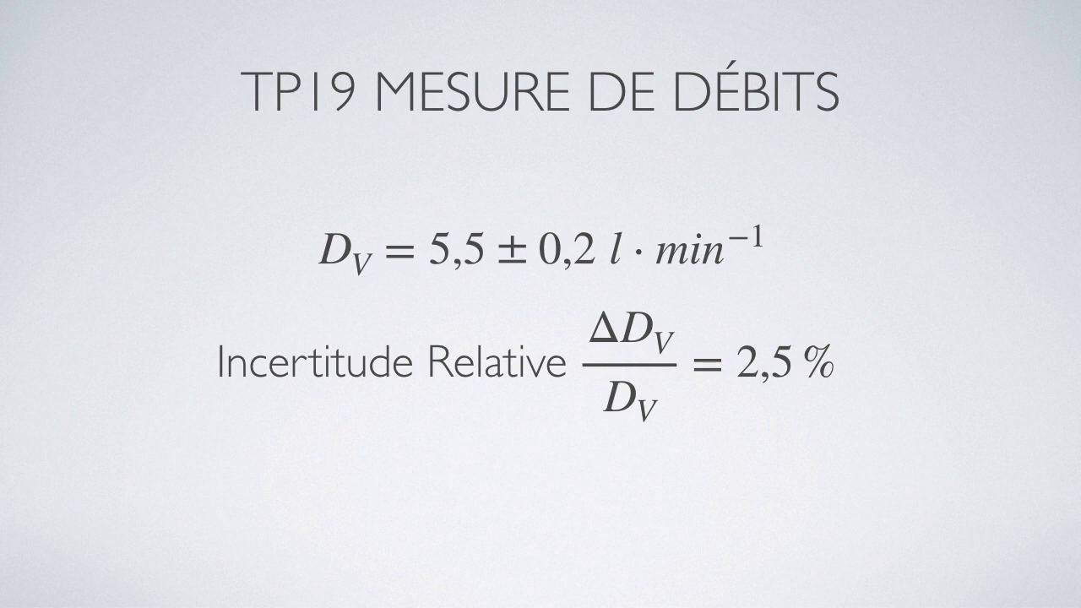
key(Right)
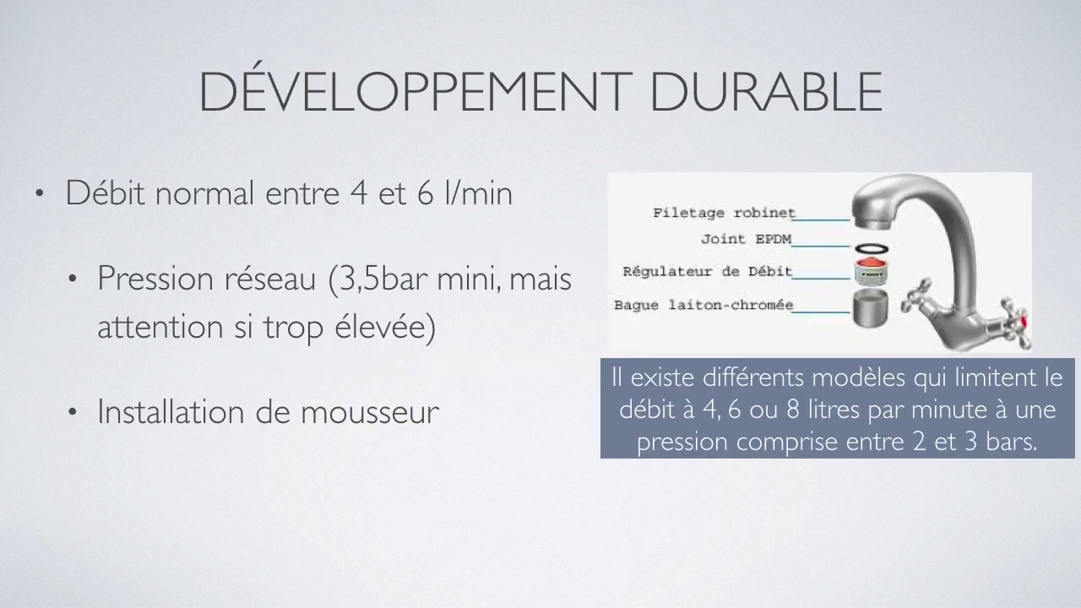
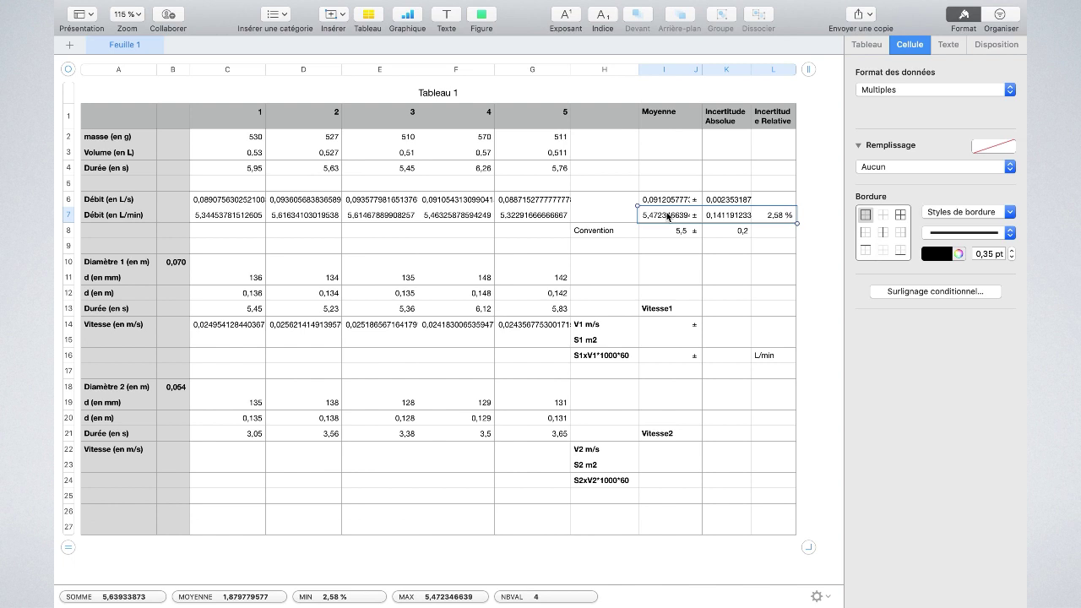
- Copy the mean, ± sign and uncertainty formulas from I7:L7 into I14:L14 for the V1 speed
click(665, 327)
key(super+v)
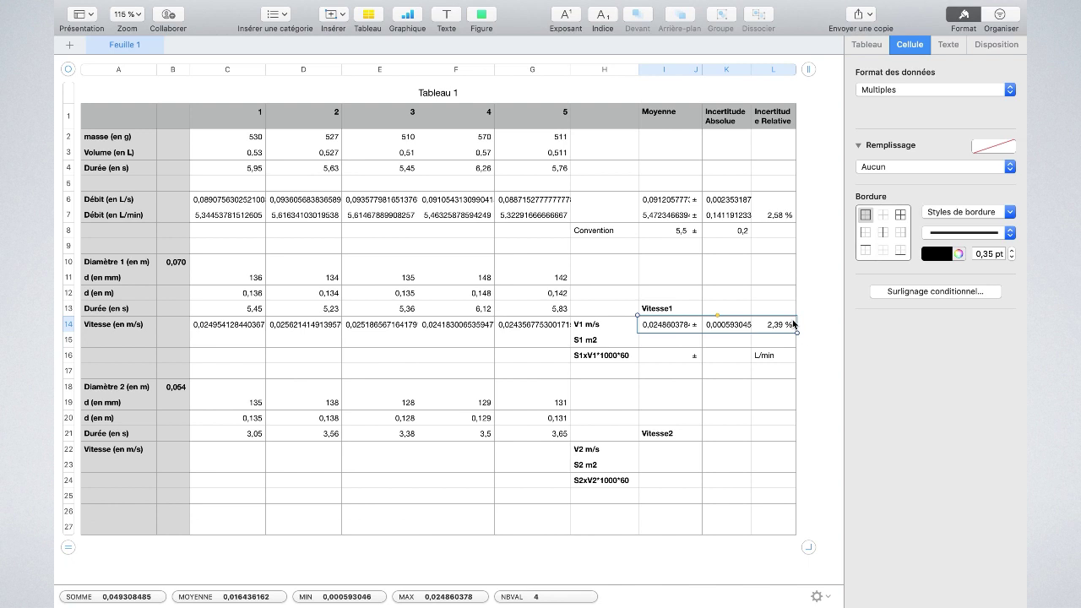
- Calculate the section S1 in I15 as PI × $B10^2/4, using Diamètre 1
click(665, 342)
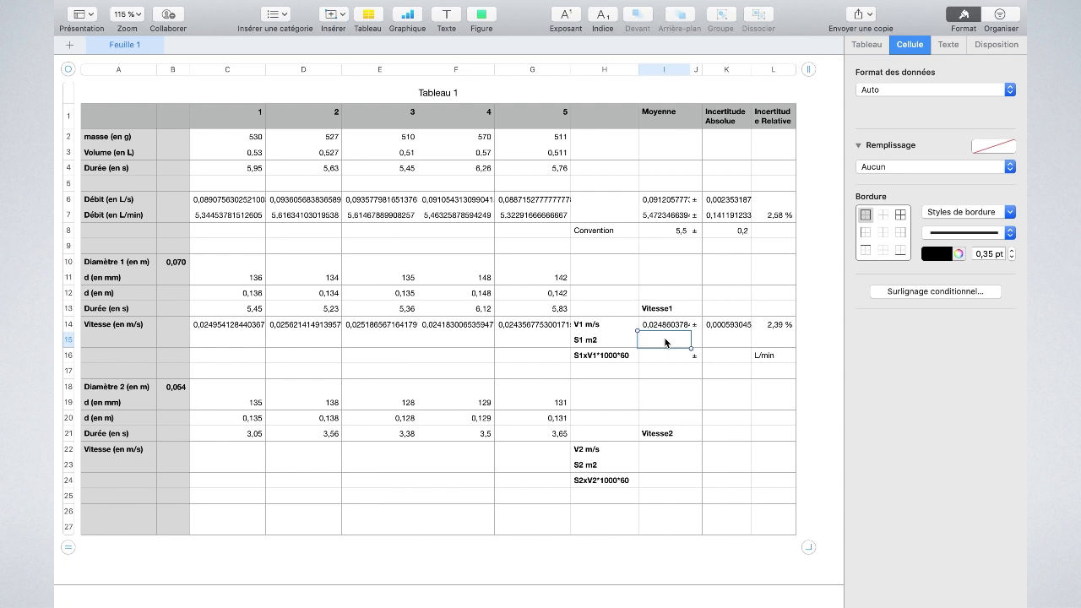
text(=)
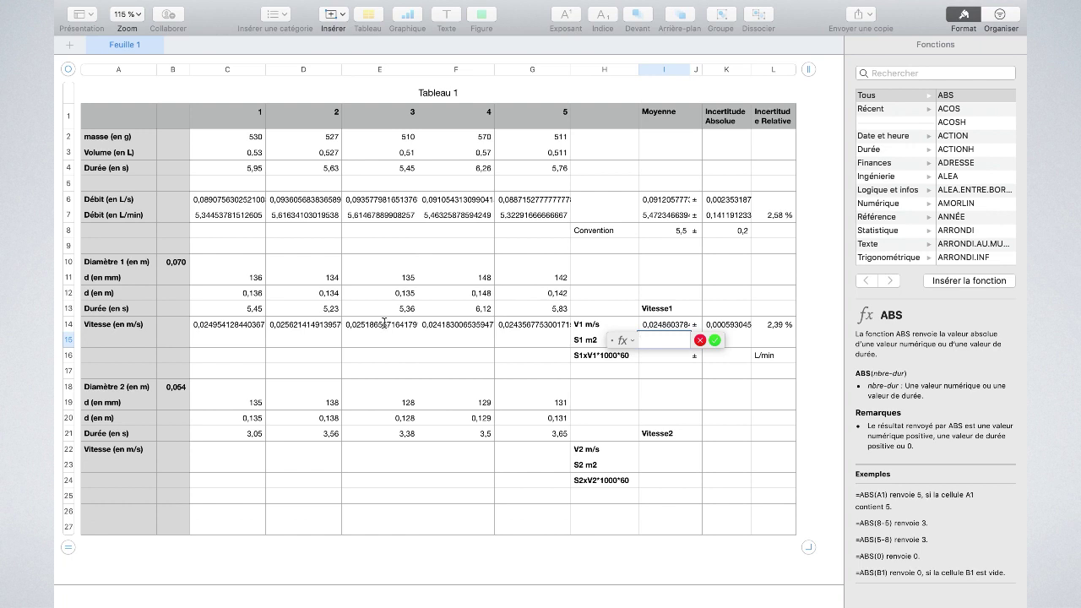
text(pi*)
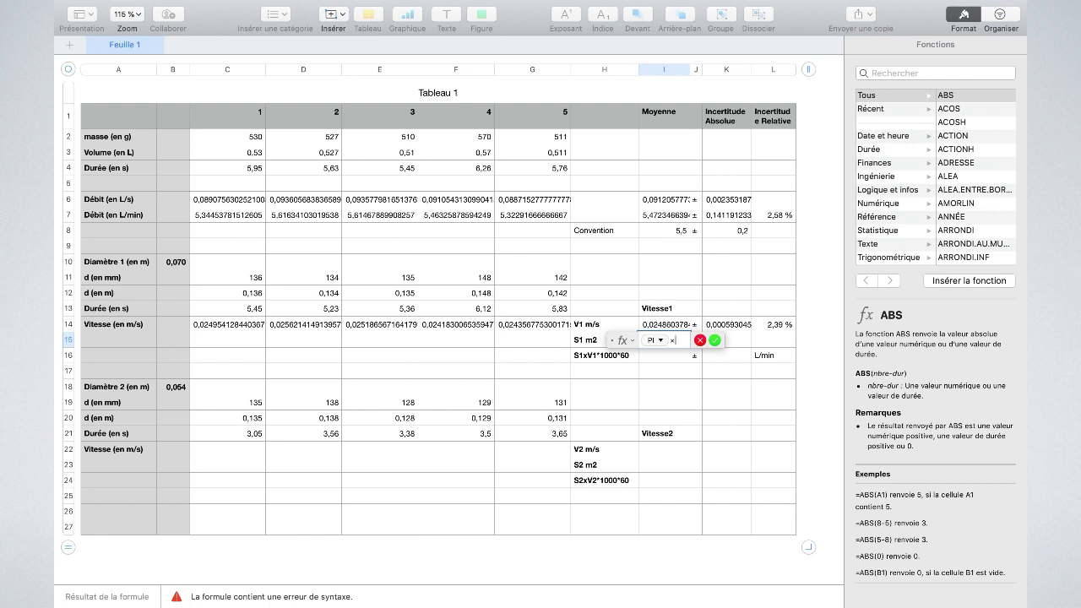
click(176, 263)
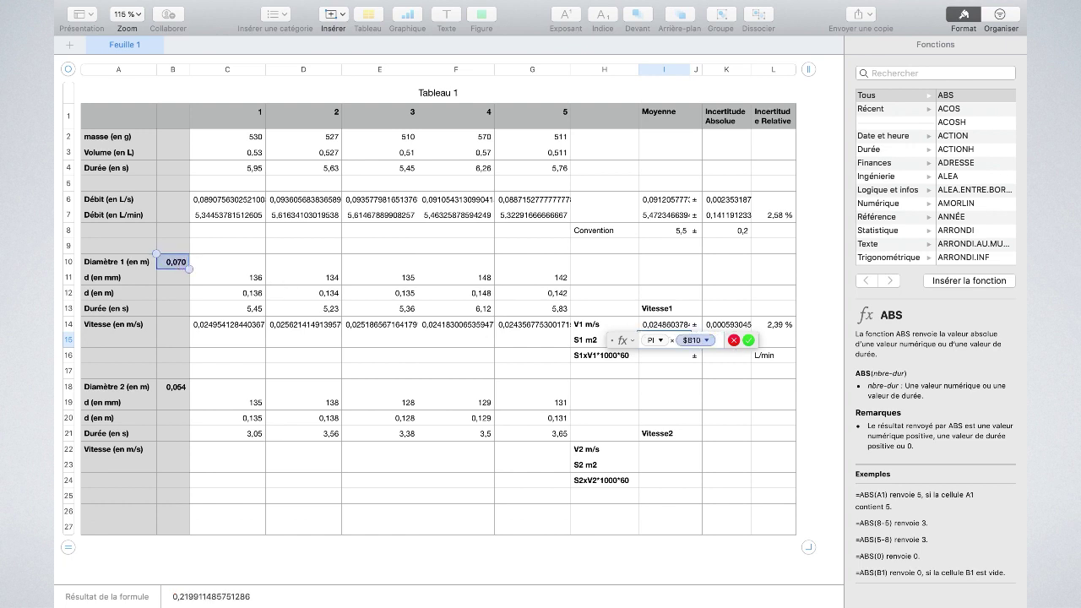
text(^2)
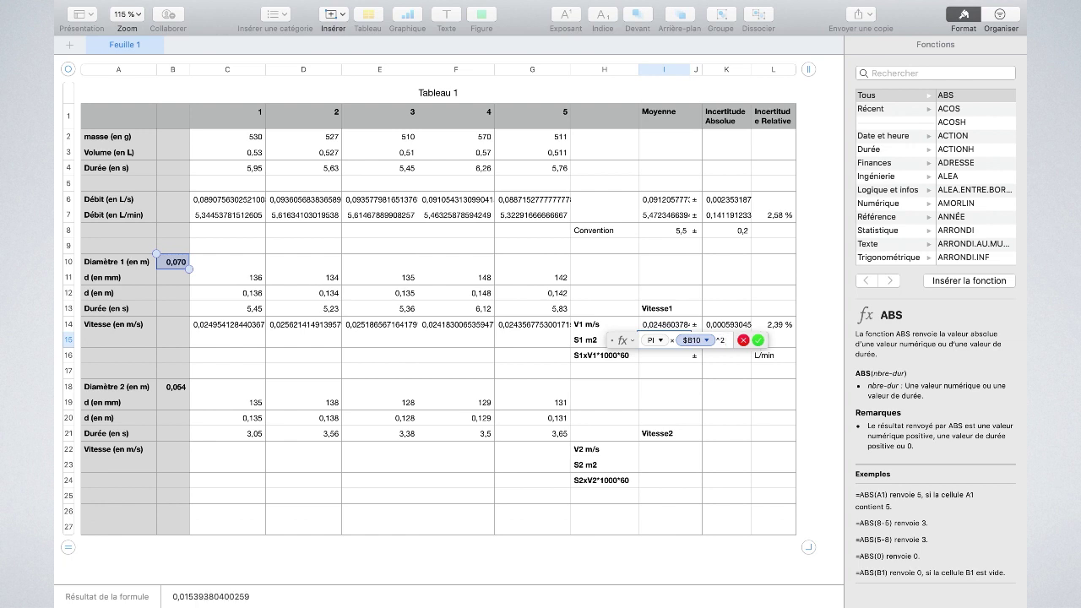
text(/4)
key(Return)
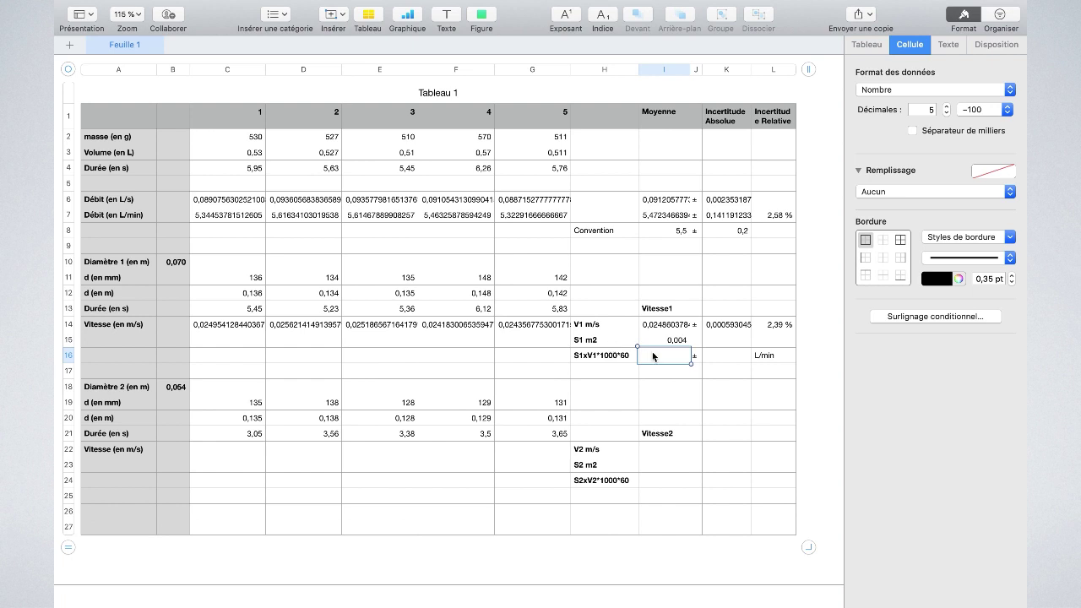
- Calculate the flow rate for diameter 1 in I16 with the formula I15 × I14 × 1000 × 60
text(=)
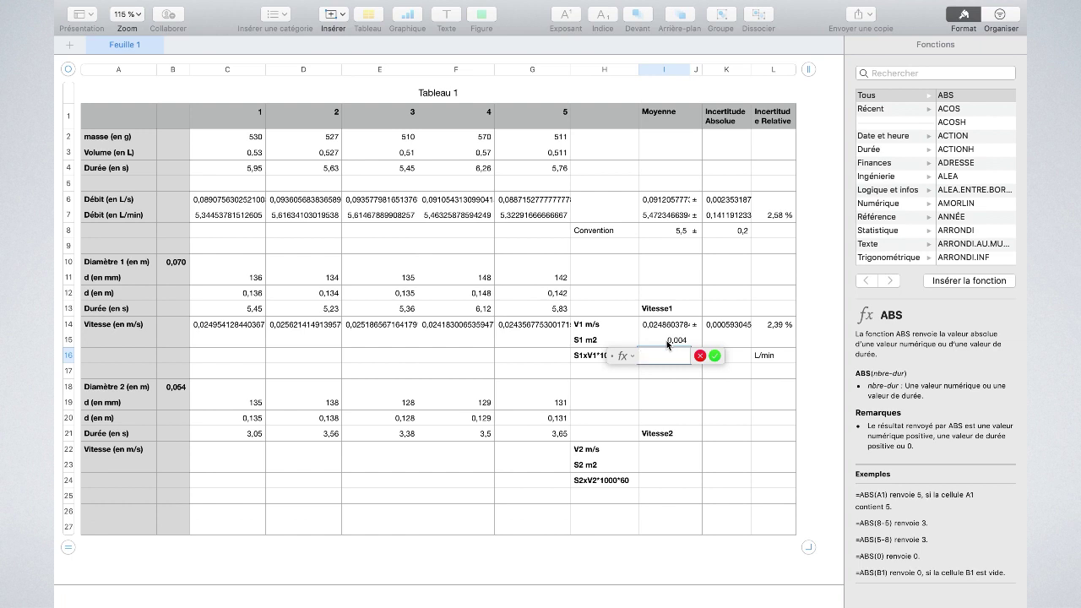
click(667, 342)
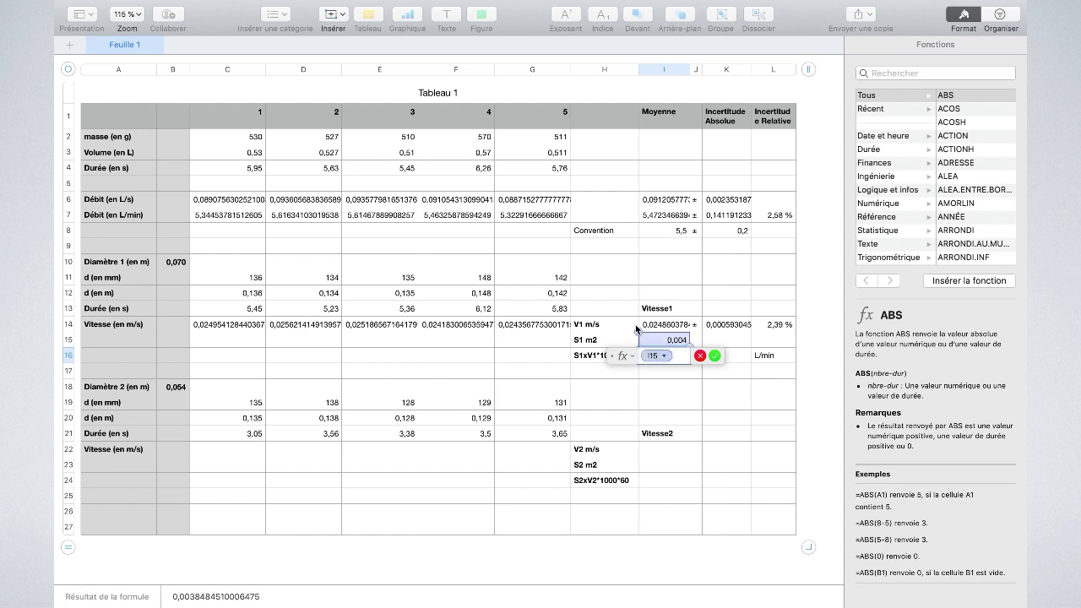
text(*)
click(666, 326)
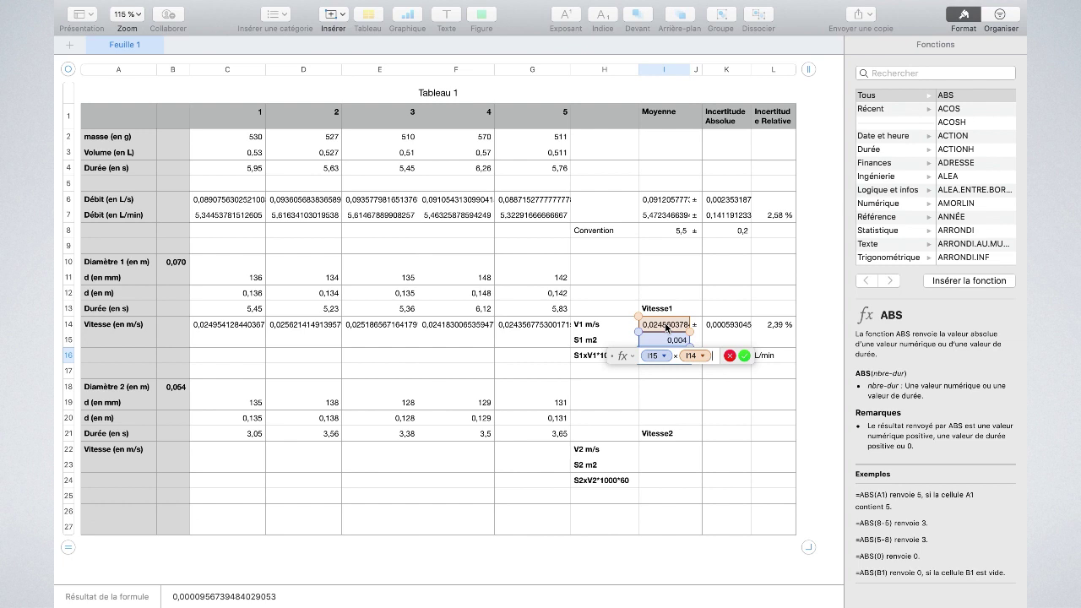
text(*100)
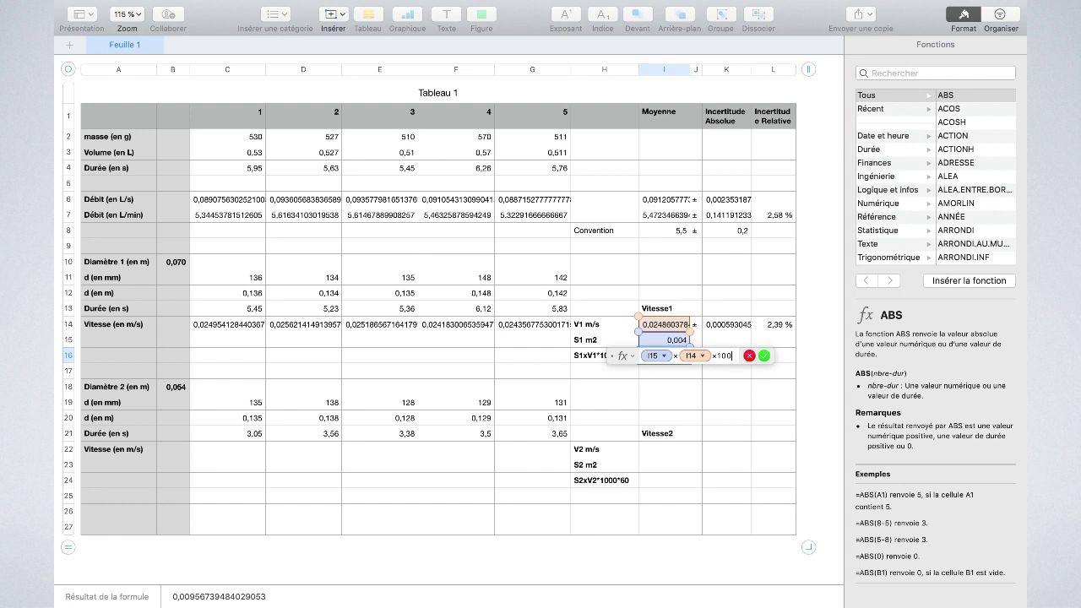
text(0*)
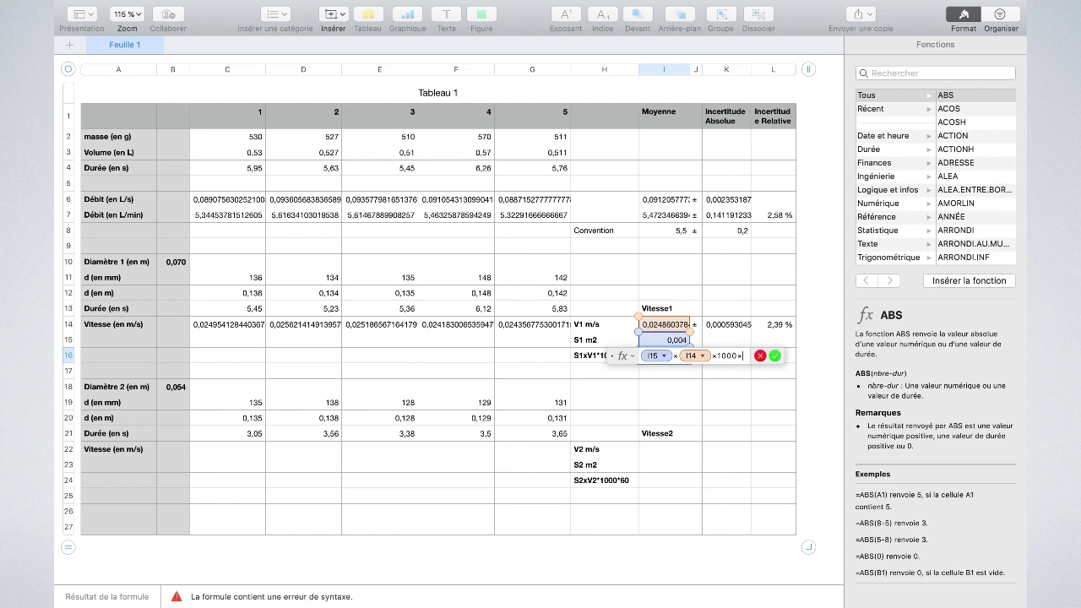
text(60)
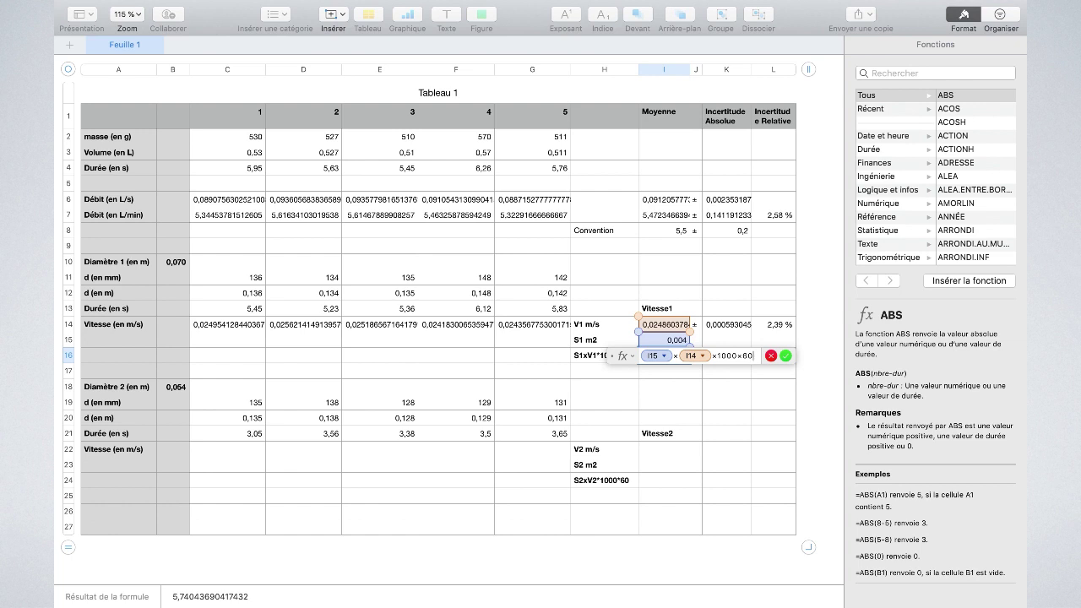
key(Return)
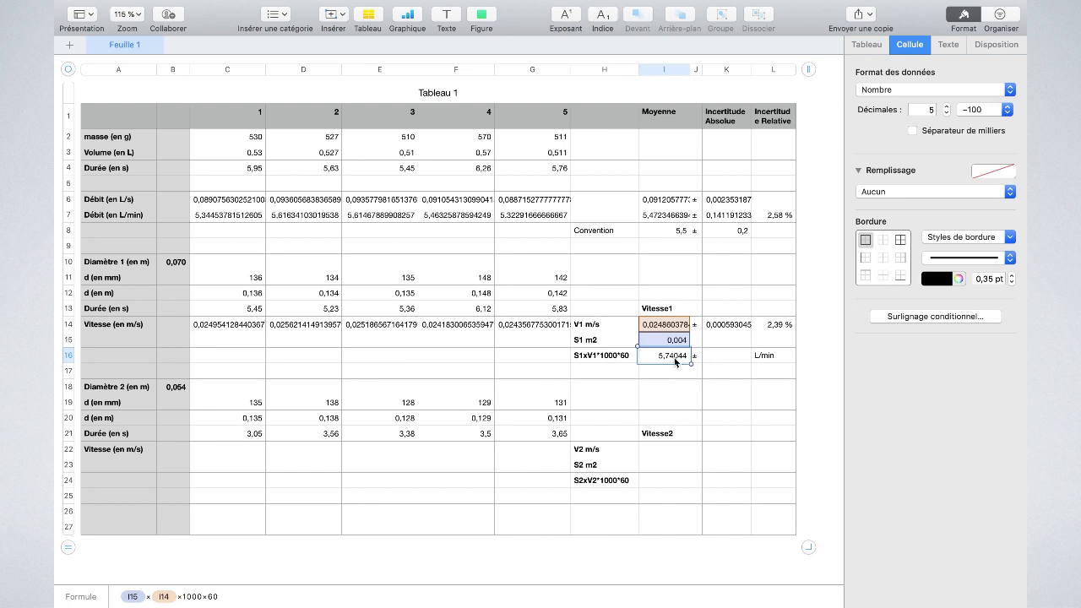
- Calculate the absolute uncertainty of the diameter 1 flow rate in K16 with the formula L14 × I16
click(719, 362)
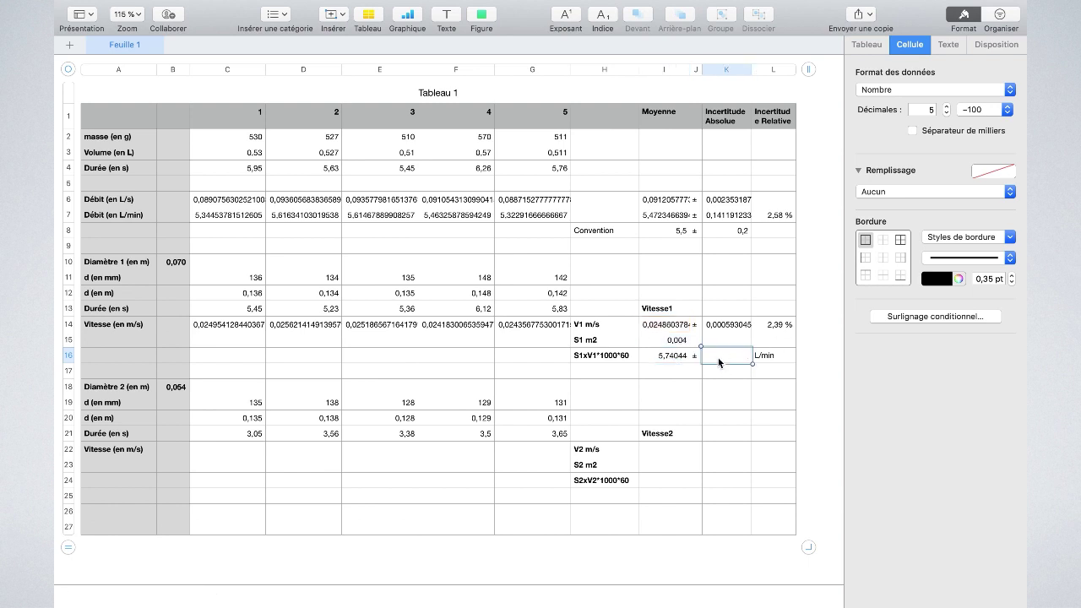
text(=)
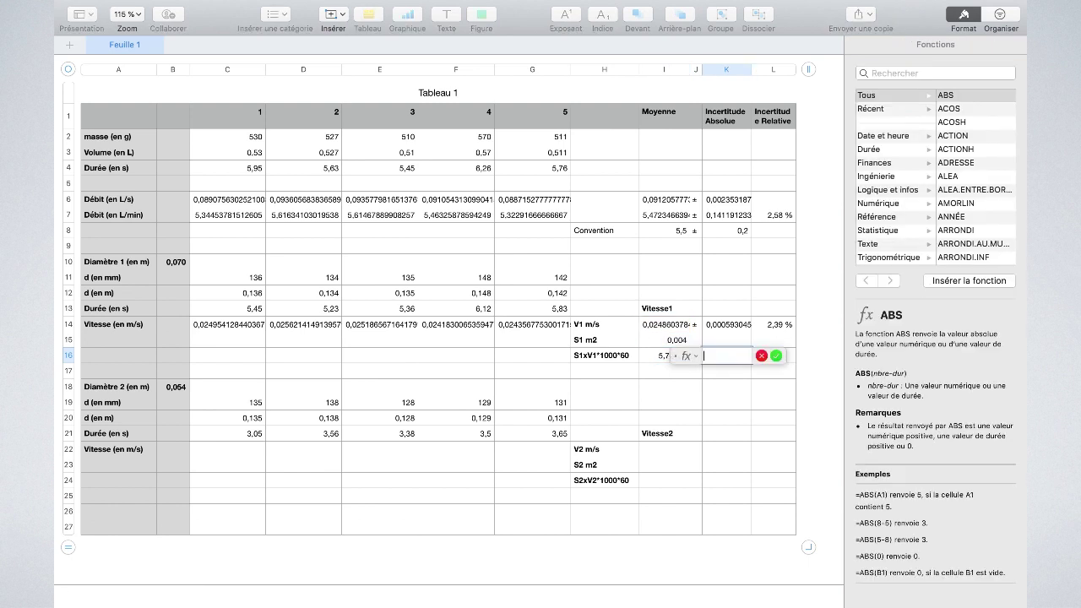
click(780, 326)
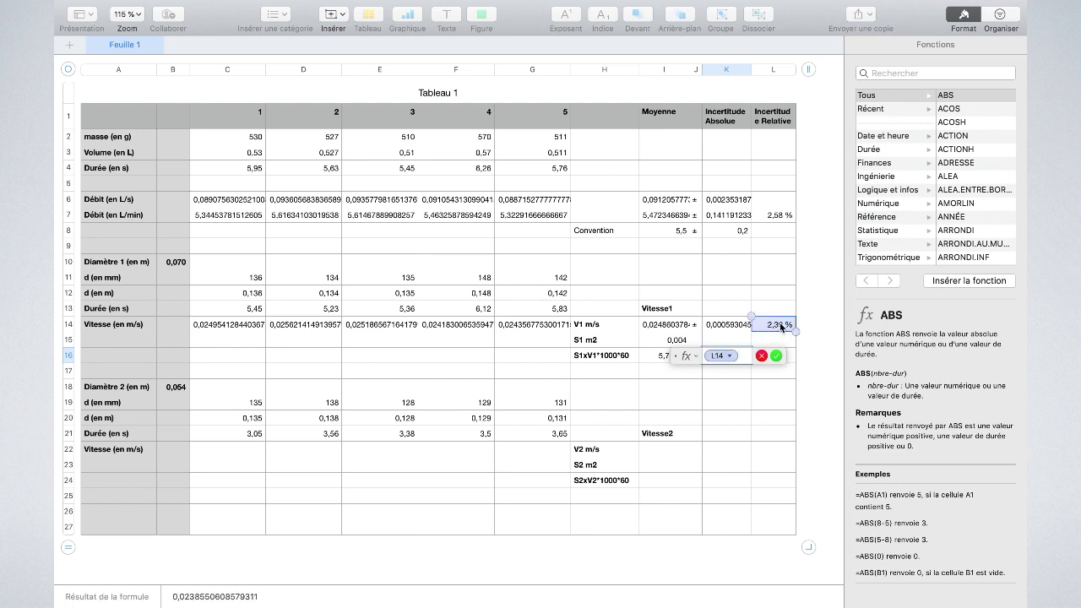
text(*)
click(658, 358)
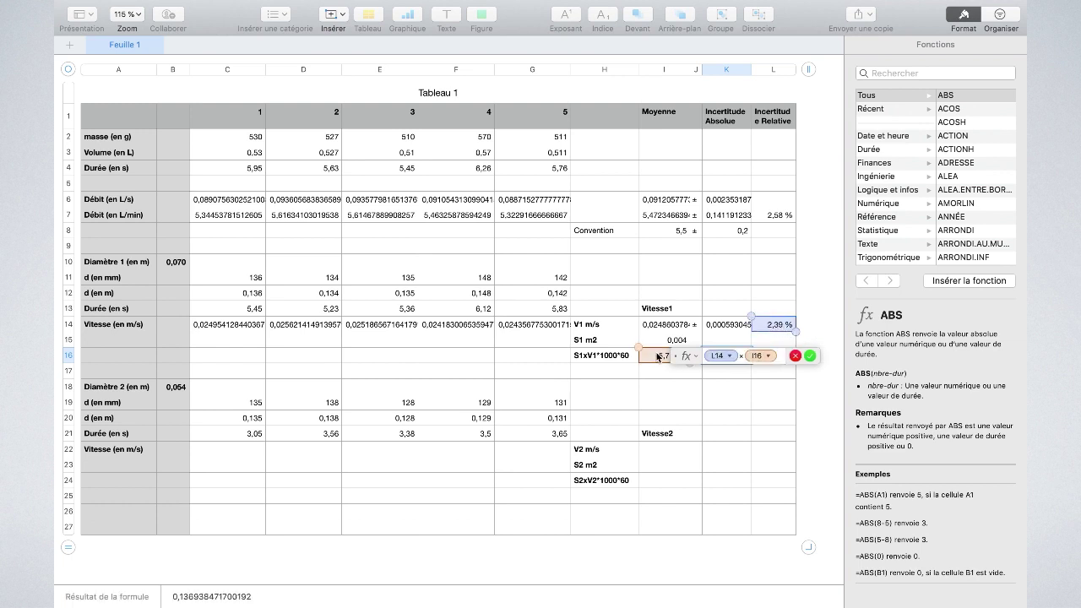
key(Return)
- Enter the rounded diameter 1 flow rate in row 17 as 5,7 in I17, ± in J17 and 0,2 in K17
click(677, 371)
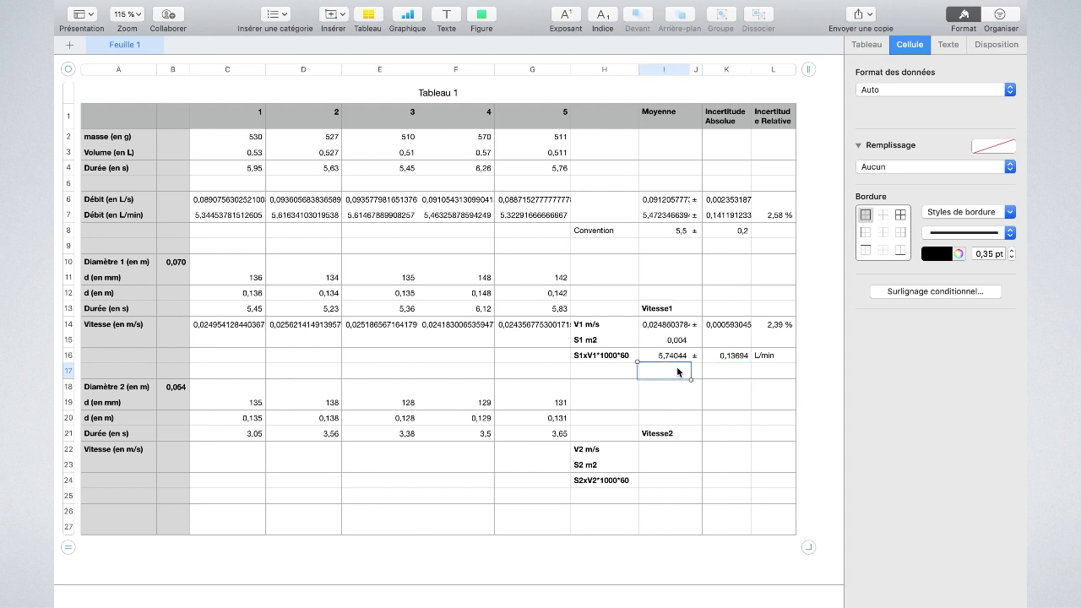
text(5,7)
click(696, 371)
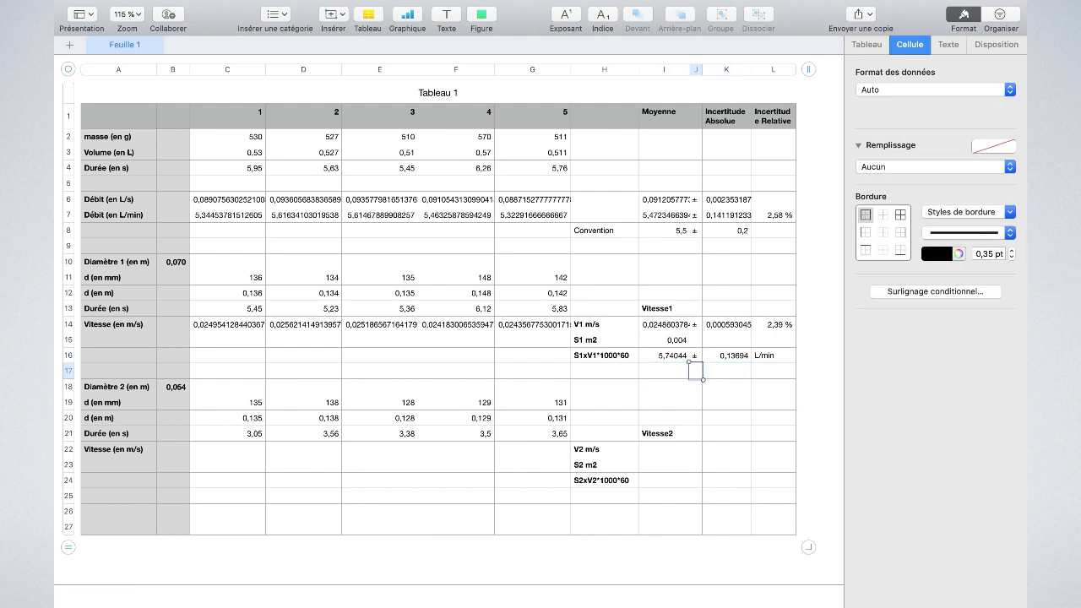
click(726, 371)
text(0)
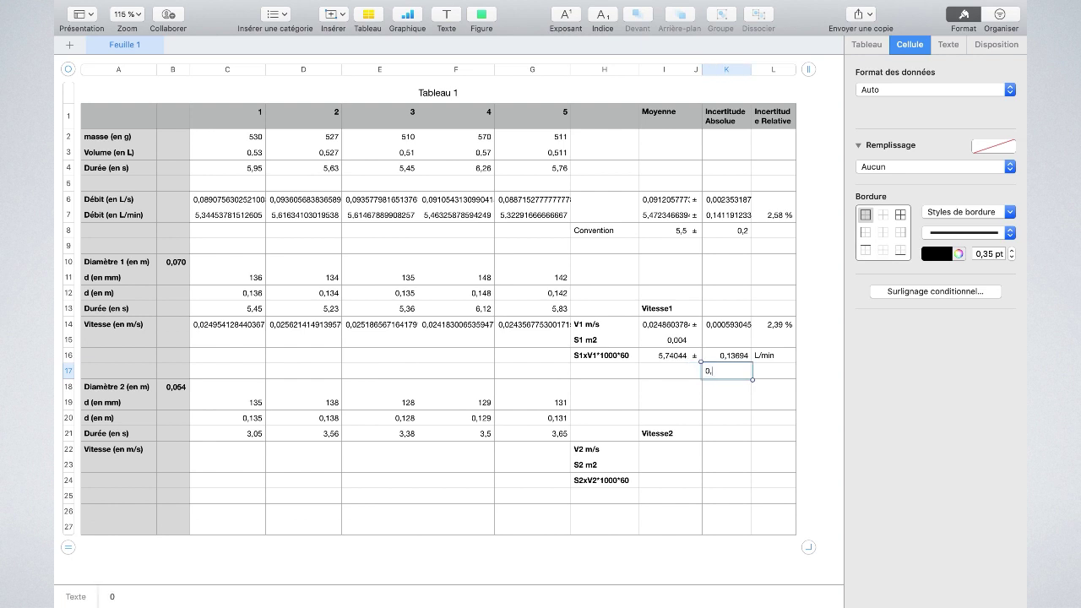
text(,2)
click(696, 370)
click(663, 370)
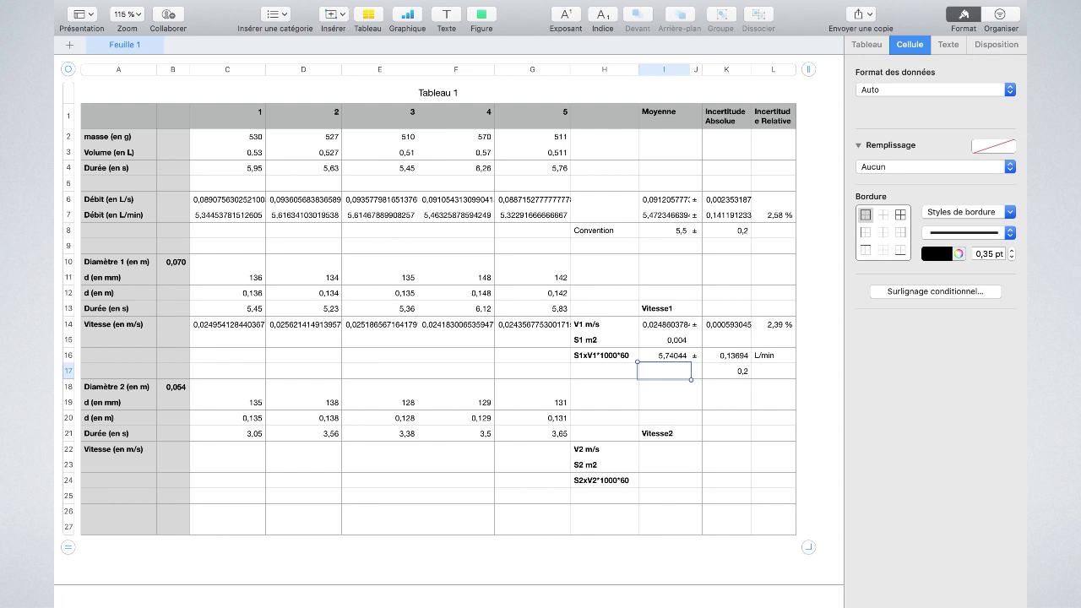
text(5,7)
key(Tab)
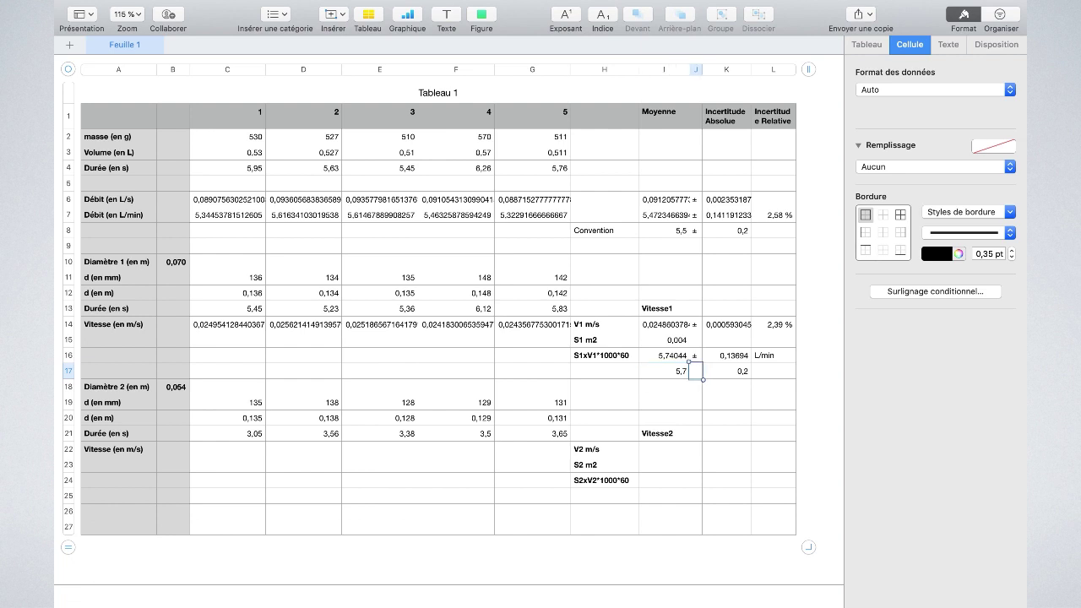
text(±)
- Copy the speed formulas from C14:G14 into C22:G22 for Diamètre 2
drag(221, 333, 530, 335)
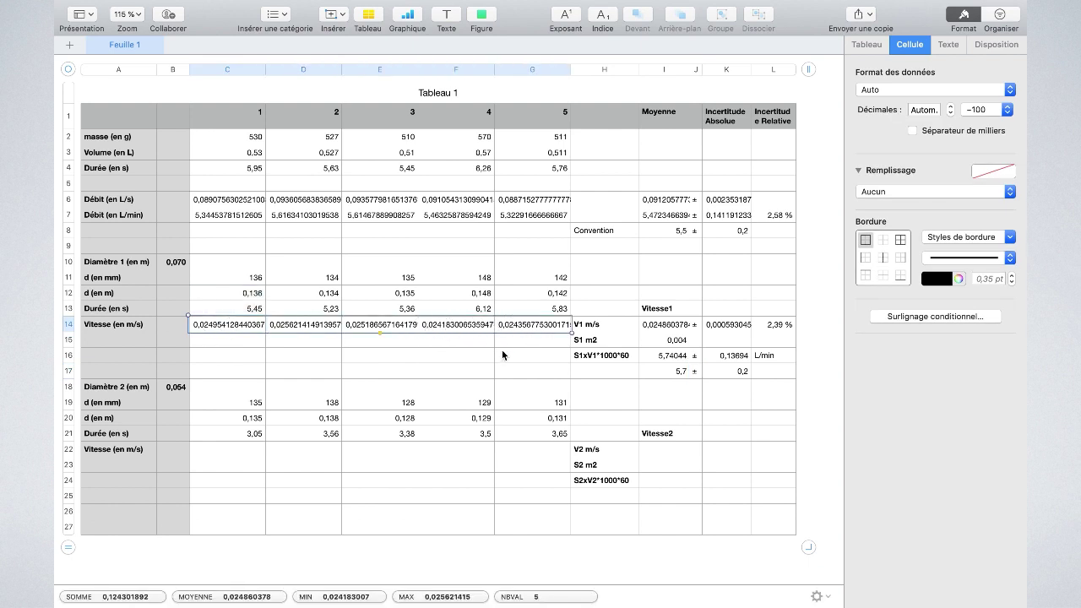
click(241, 452)
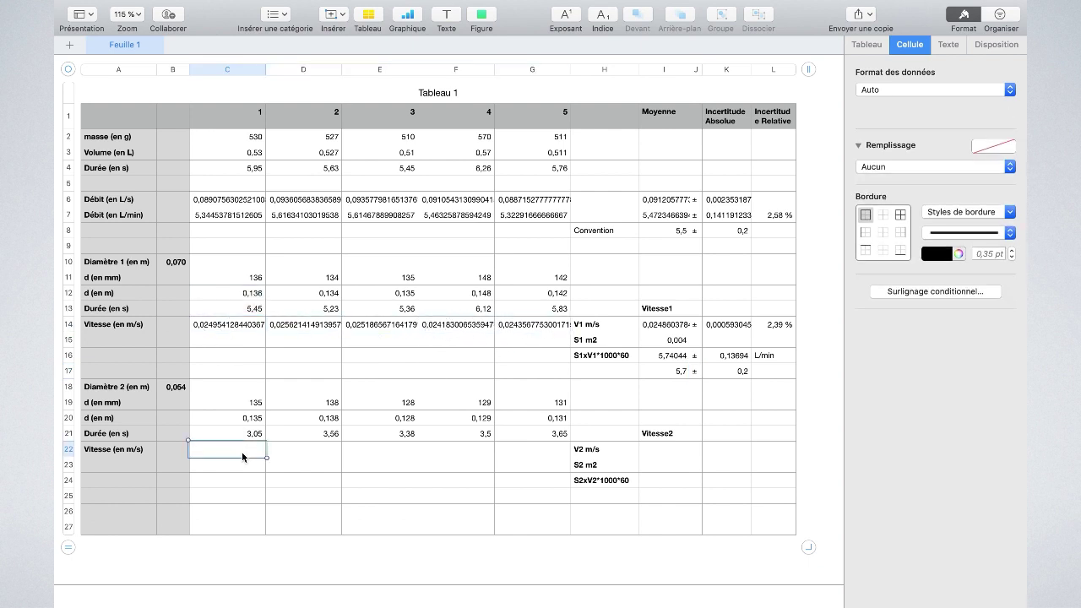
key(super+v)
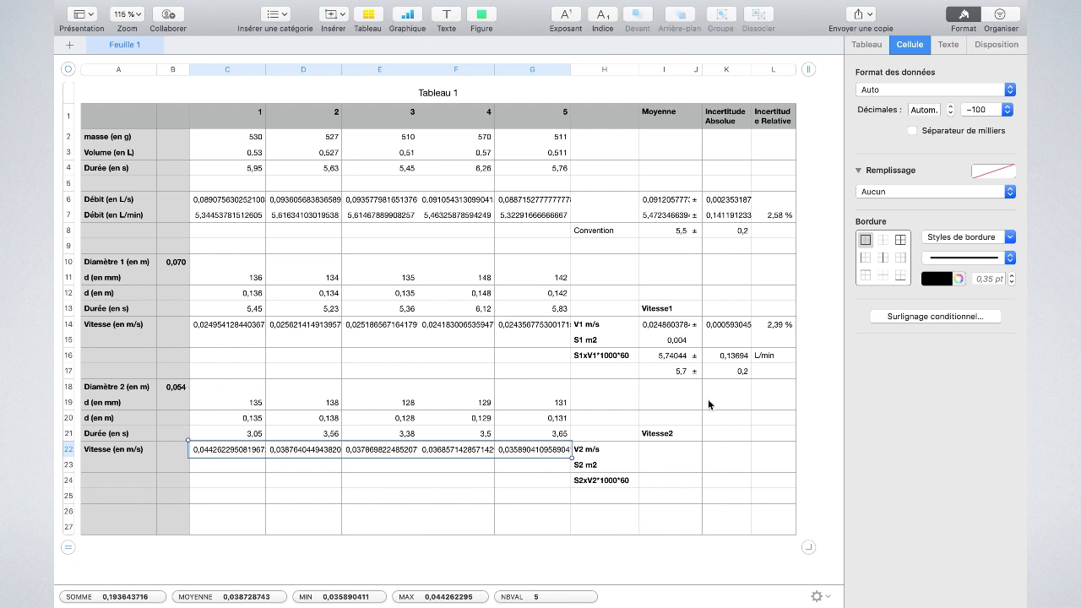
- Copy the speed, section and flow rate formulas from I14:L16 into I22:L24, and check the formulas in L22 and I23
drag(663, 323, 777, 356)
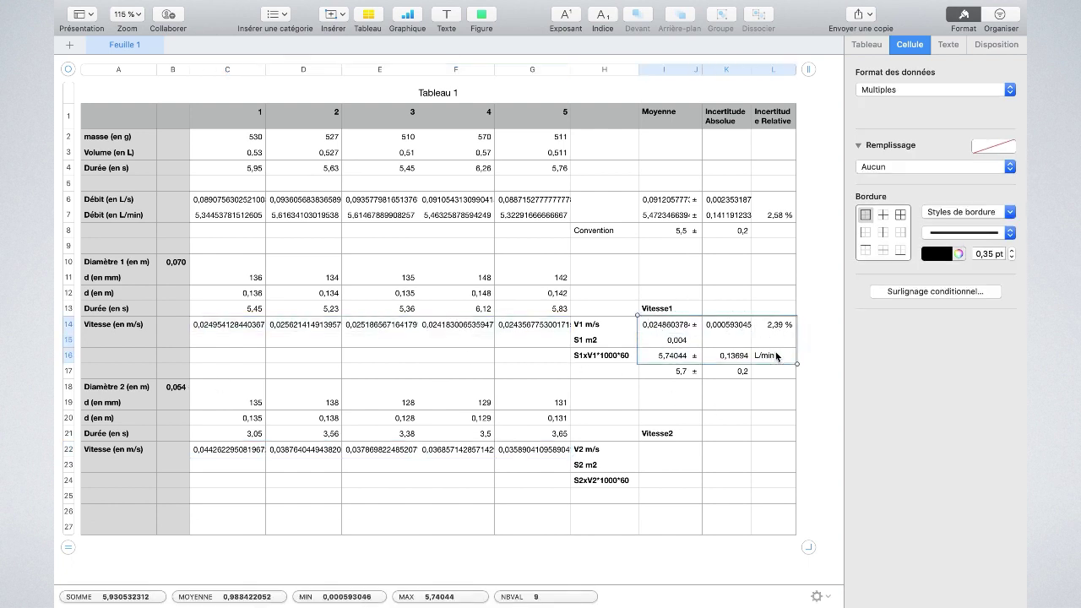
click(666, 446)
key(super+v)
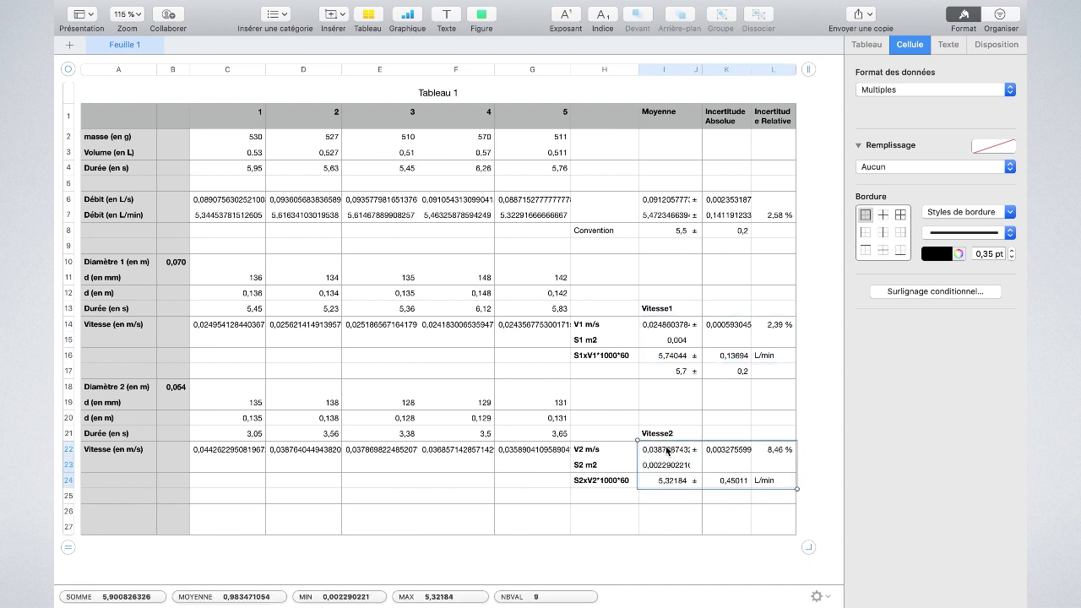
click(759, 456)
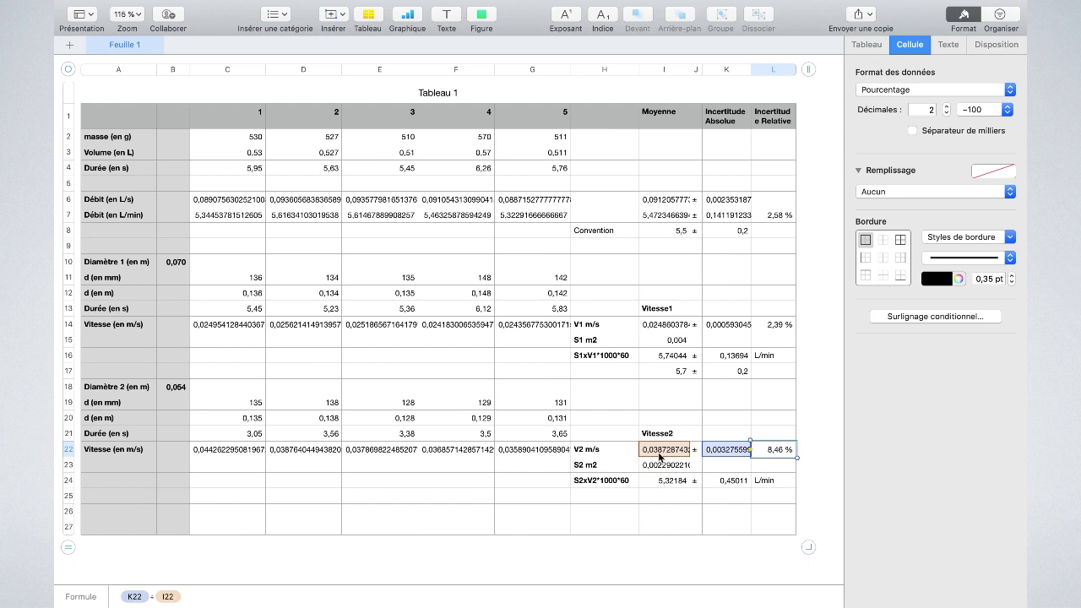
click(667, 467)
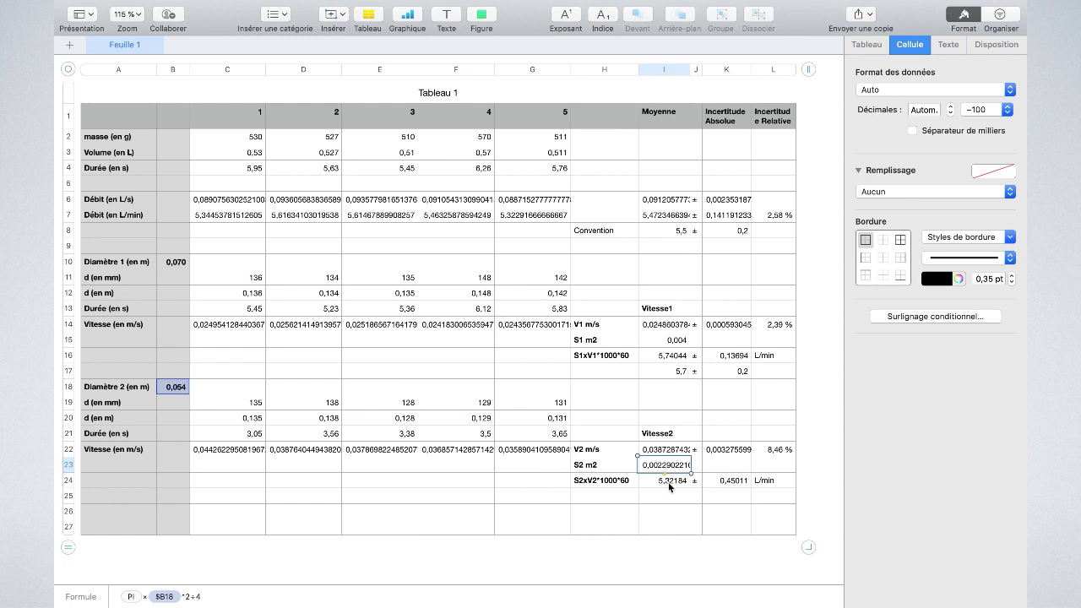
- Enter the rounded diameter 2 flow rate 5,3 in I25 and its absolute uncertainty 0,5 in K25
click(670, 494)
key(Tab)
key(Tab)
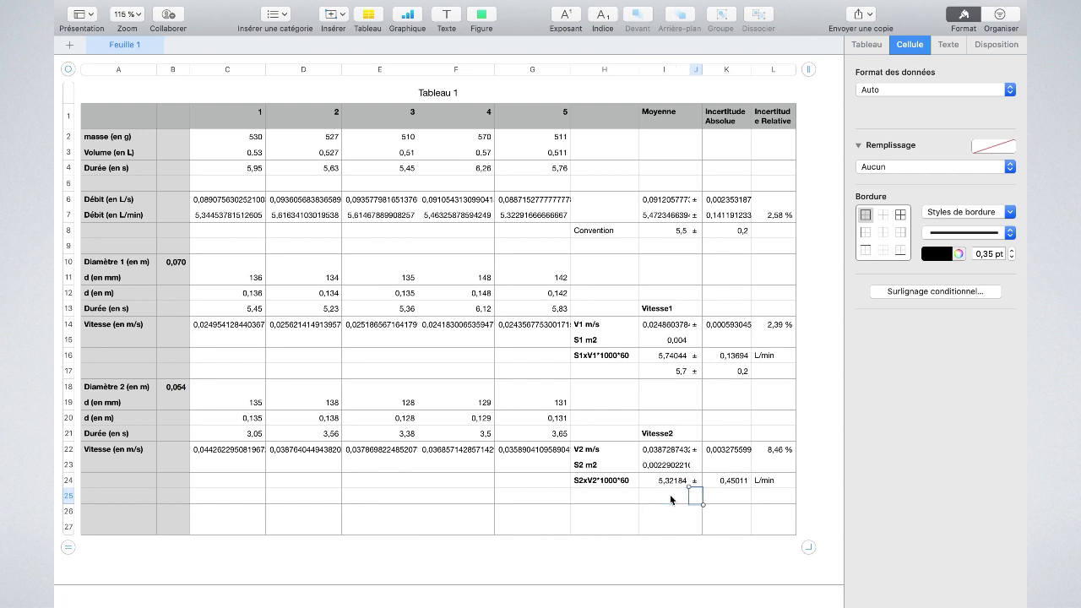
text(0,5)
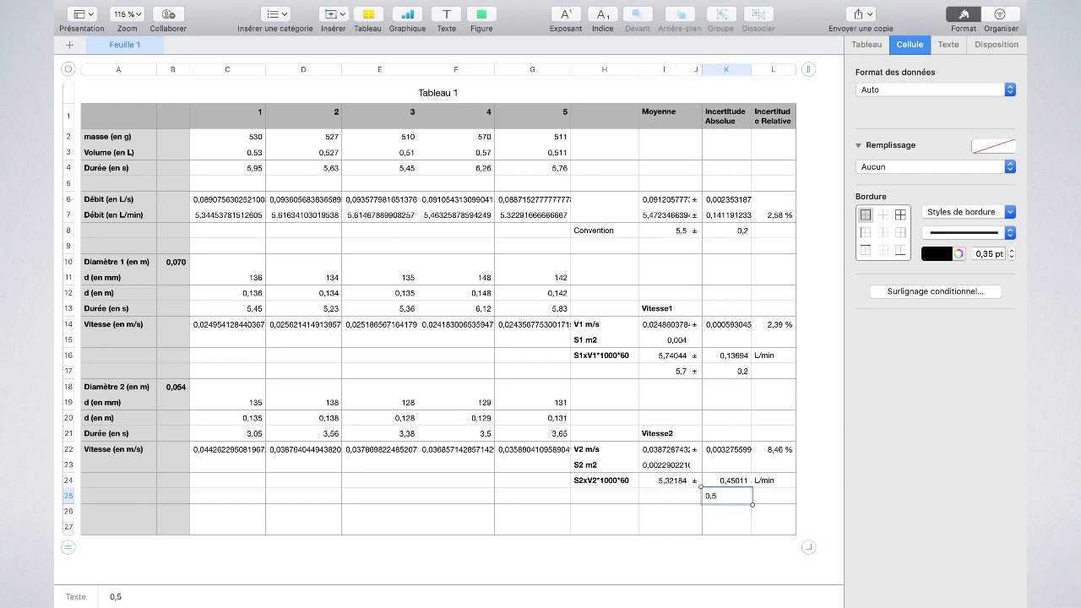
key(shift+Tab)
key(shift+Tab)
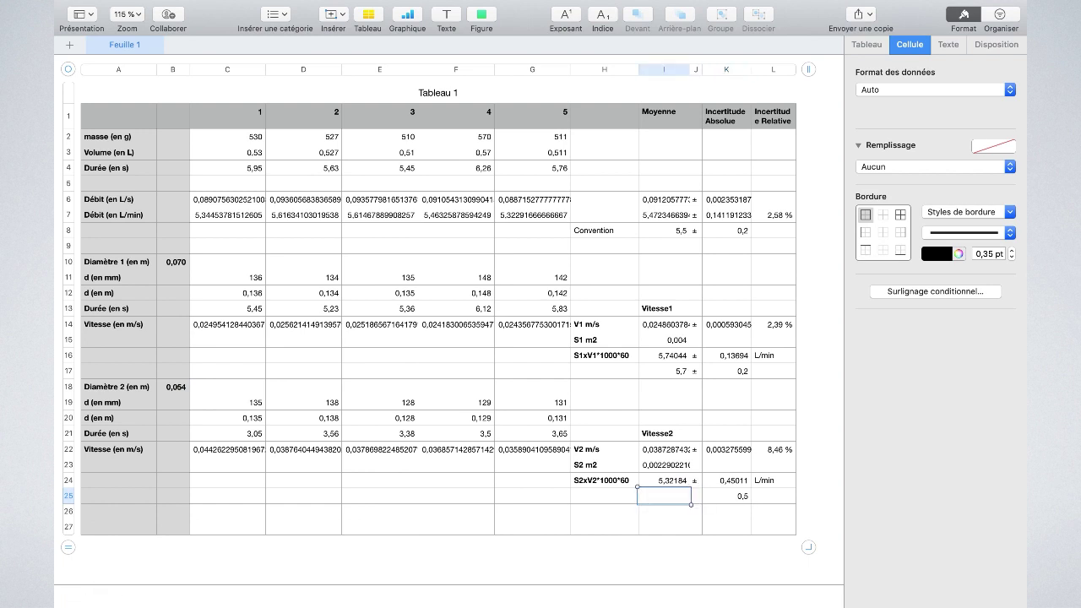
text(5,3)
key(Tab)
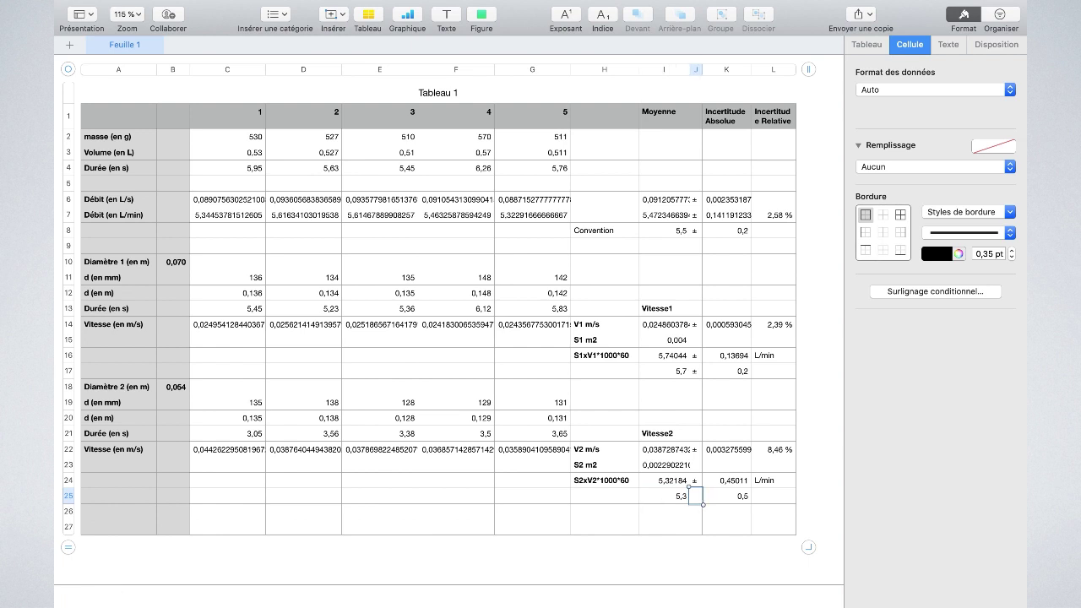